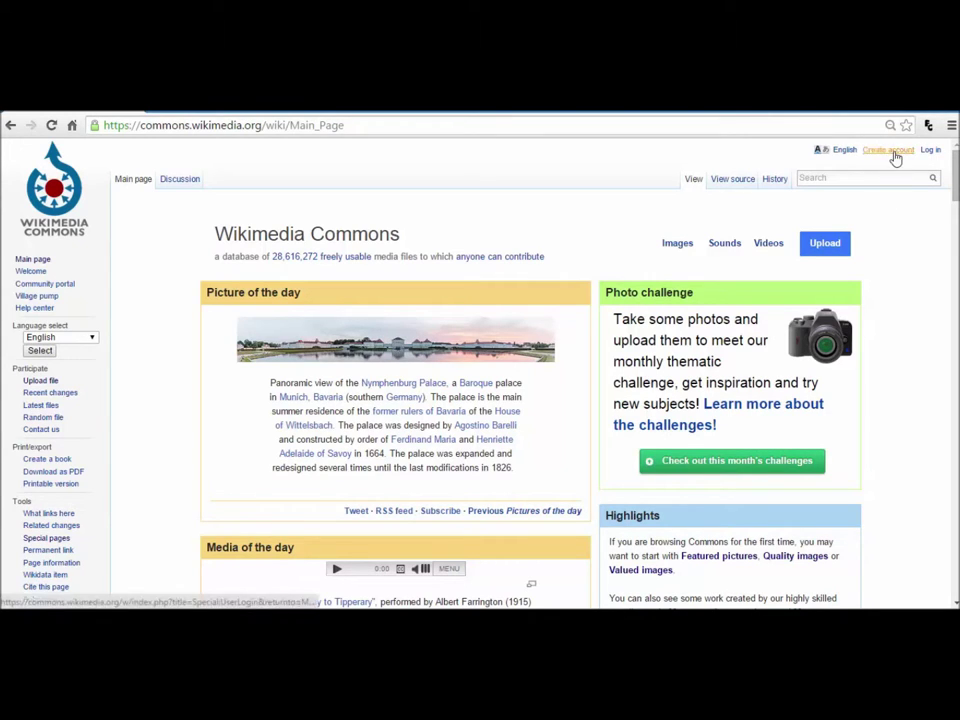
Step: On the Create account form, enter a username and the account password twice
{"action": "left_click", "coordinate": [893, 152]}
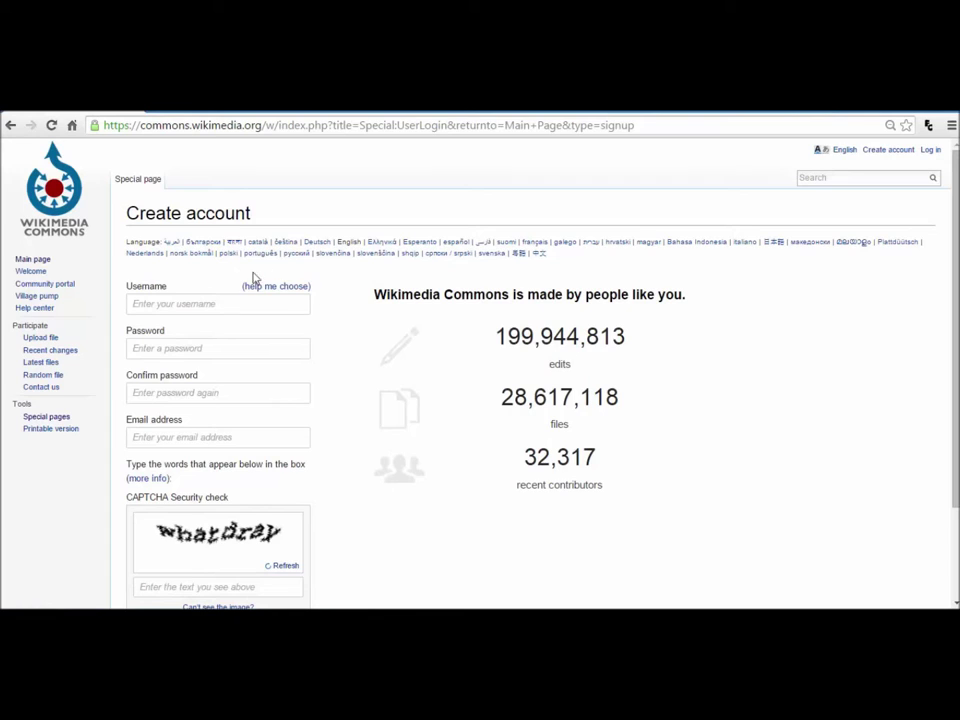
{"action": "left_click", "coordinate": [210, 299]}
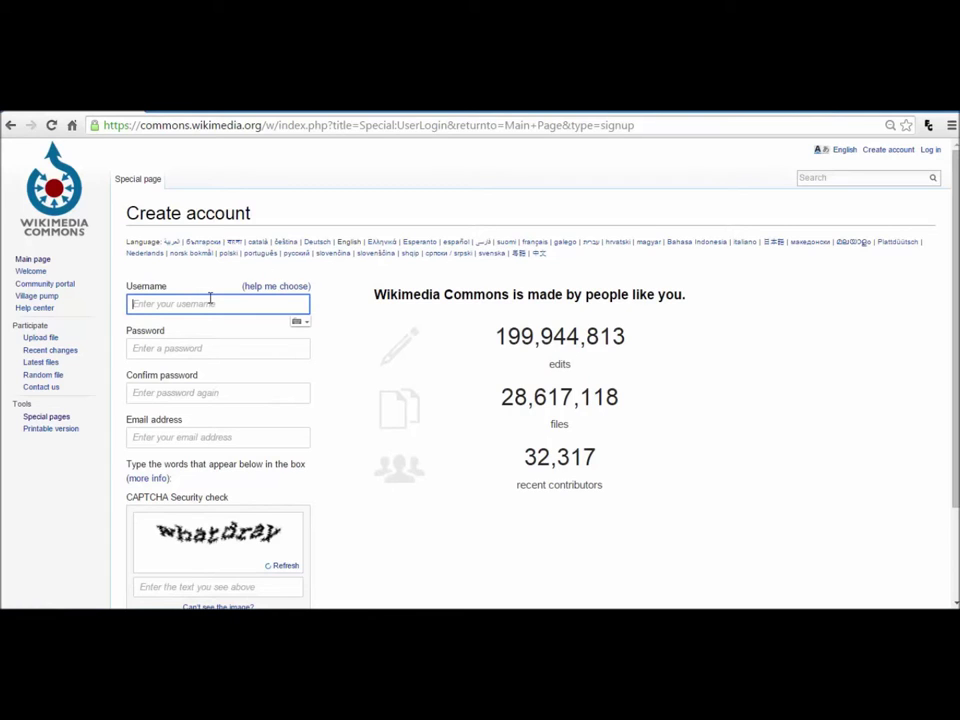
{"action": "type", "text": "MyUsername"}
{"action": "key", "text": "Tab"}
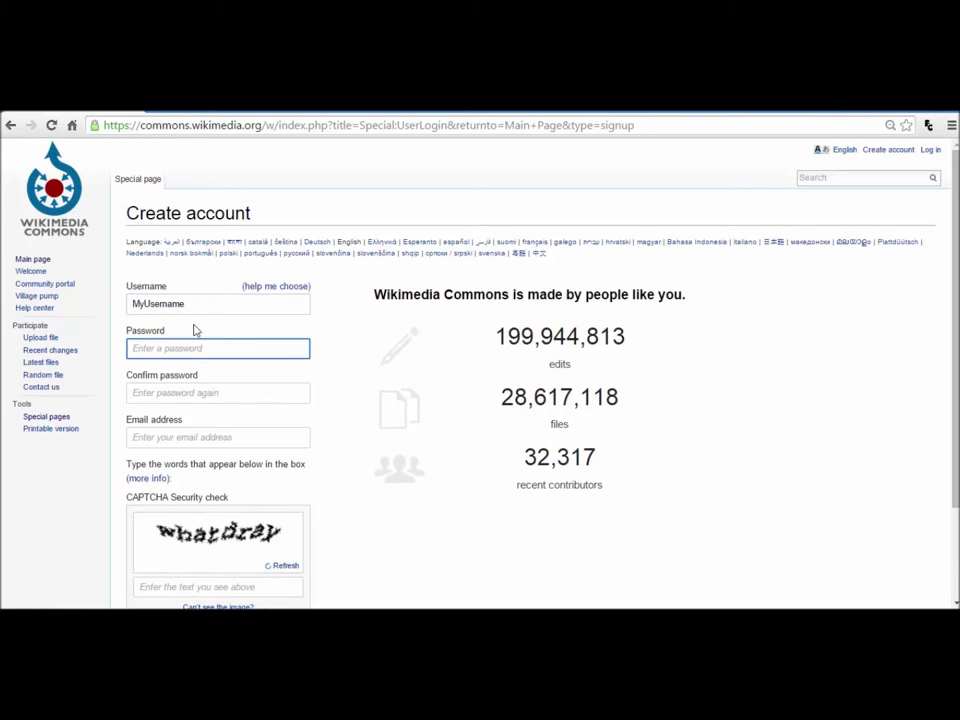
{"action": "type", "text": "•"}
{"action": "key", "text": "Tab"}
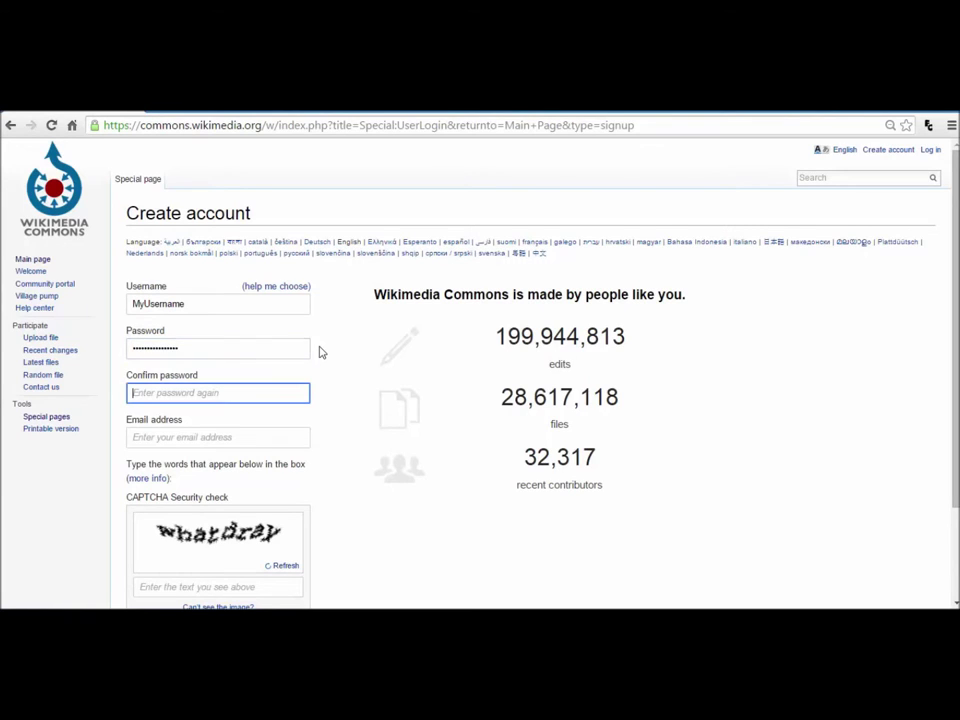
{"action": "type", "text": "••••"}
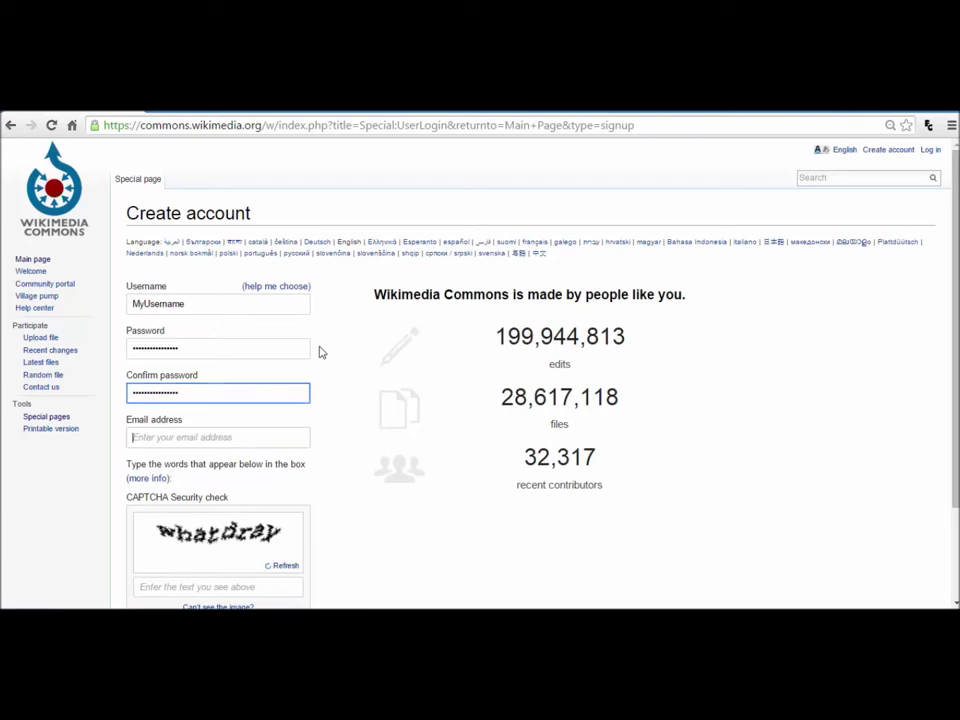
Step: Fill in the e-mail address and the CAPTCHA words
{"action": "key", "text": "Tab"}
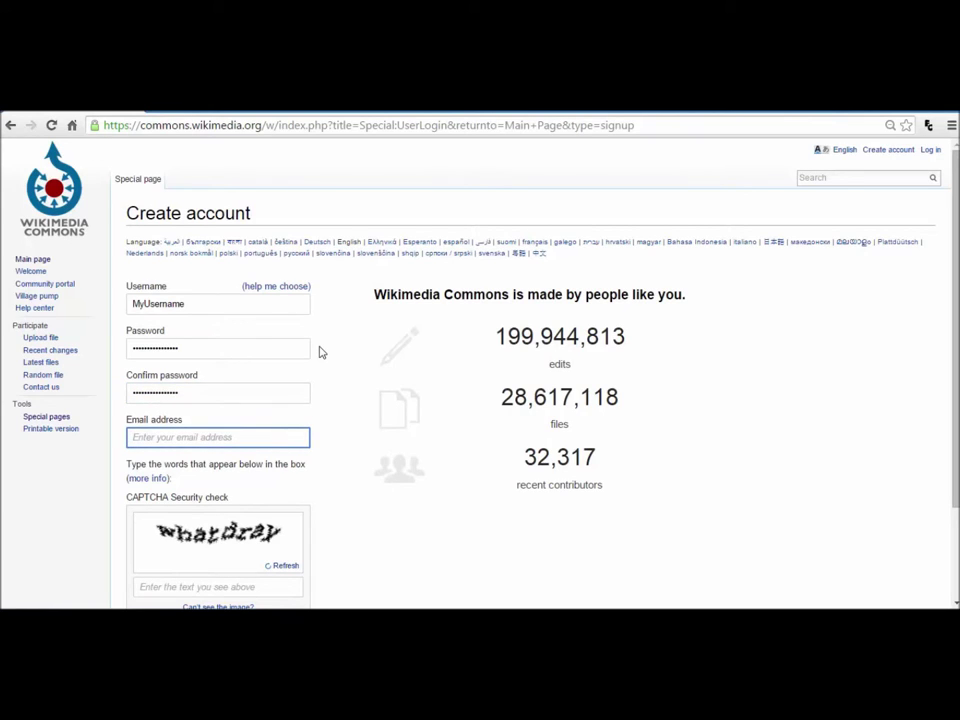
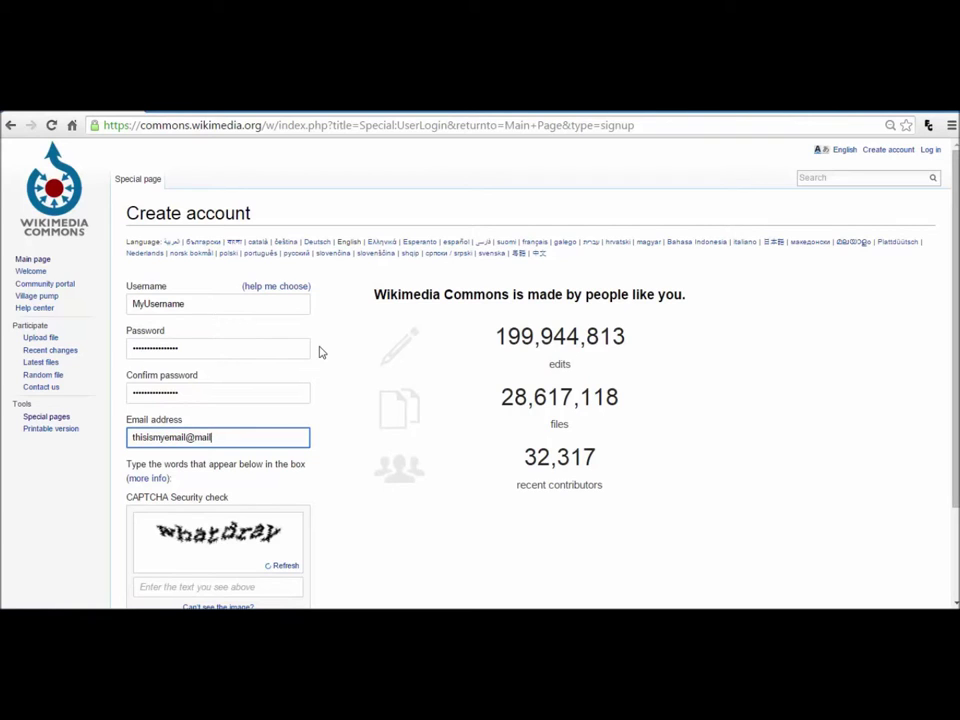
{"action": "key", "text": "Tab"}
{"action": "type", "text": "whatdray"}
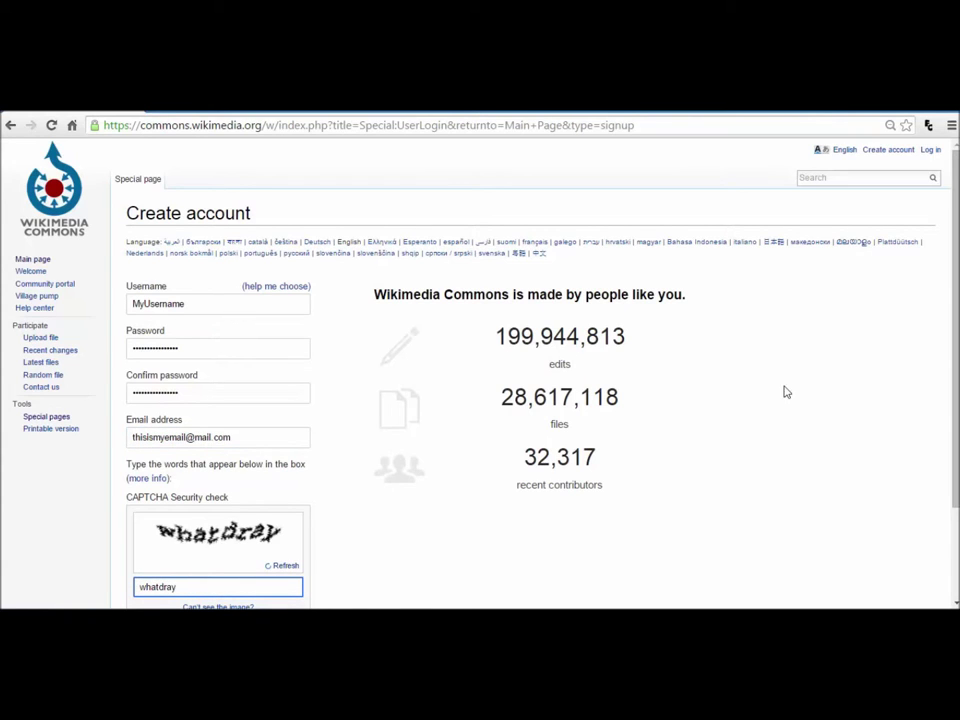
{"action": "scroll", "coordinate": [894, 377], "scroll_direction": "down", "scroll_amount": 2}
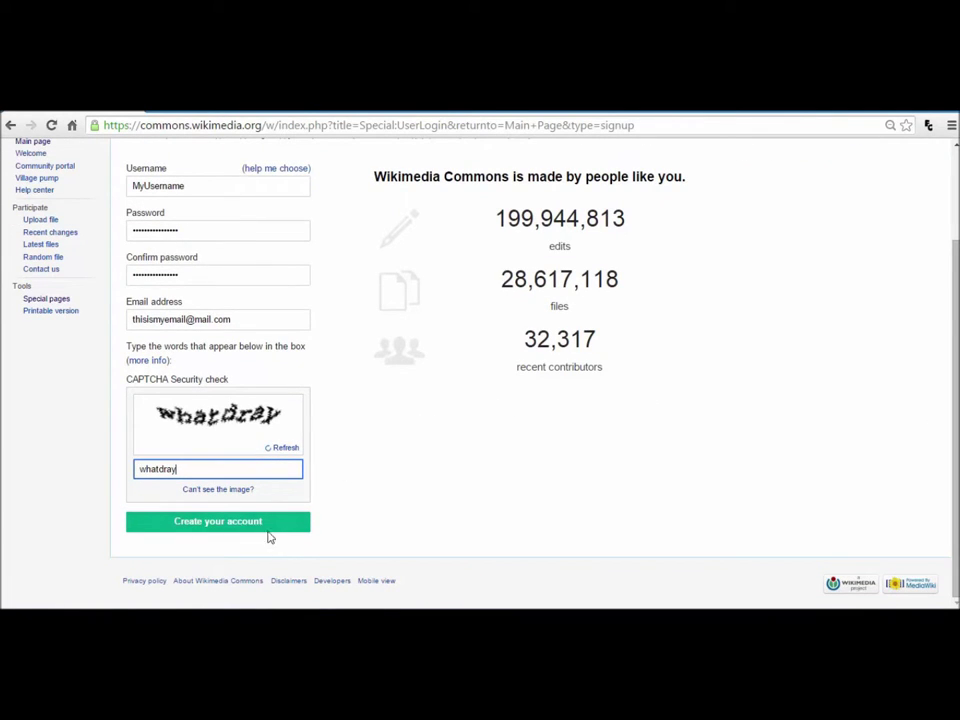
Step: Submit the new account registration, then launch the Upload Wizard from the Main Page
{"action": "left_click", "coordinate": [266, 530]}
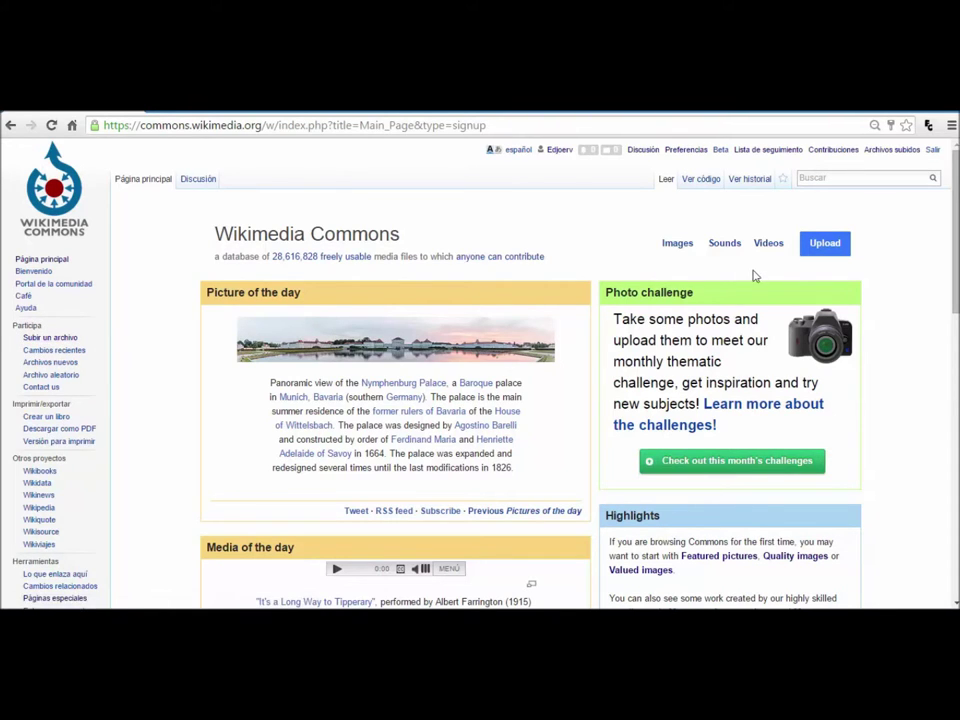
{"action": "left_click", "coordinate": [822, 258]}
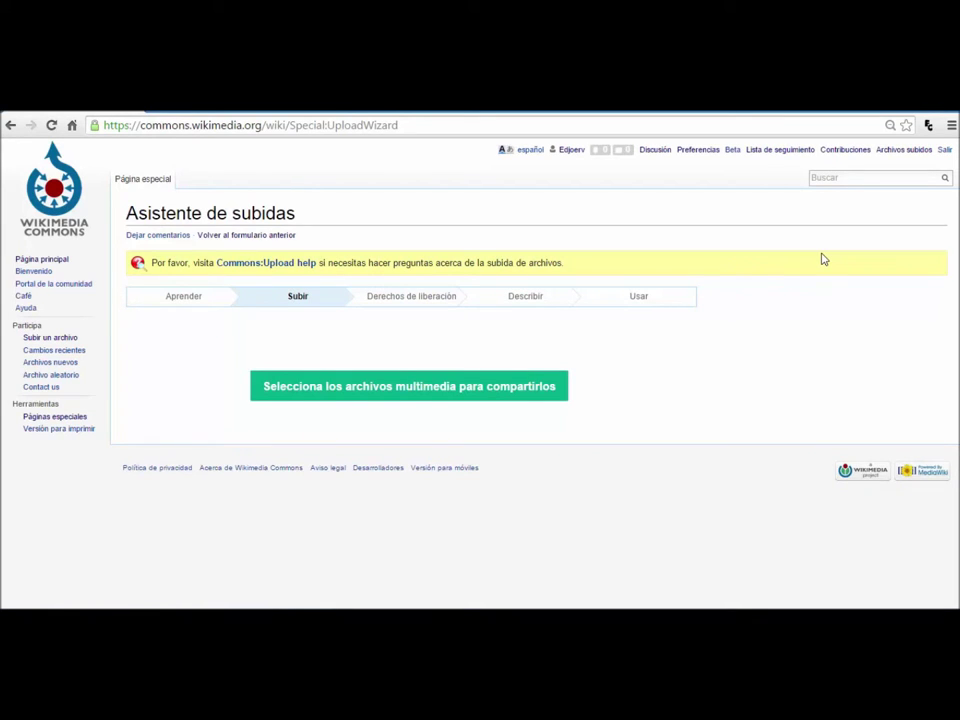
Step: Pick P1140222.JPG in the 114_PANA folder and upload it
{"action": "left_click", "coordinate": [476, 387]}
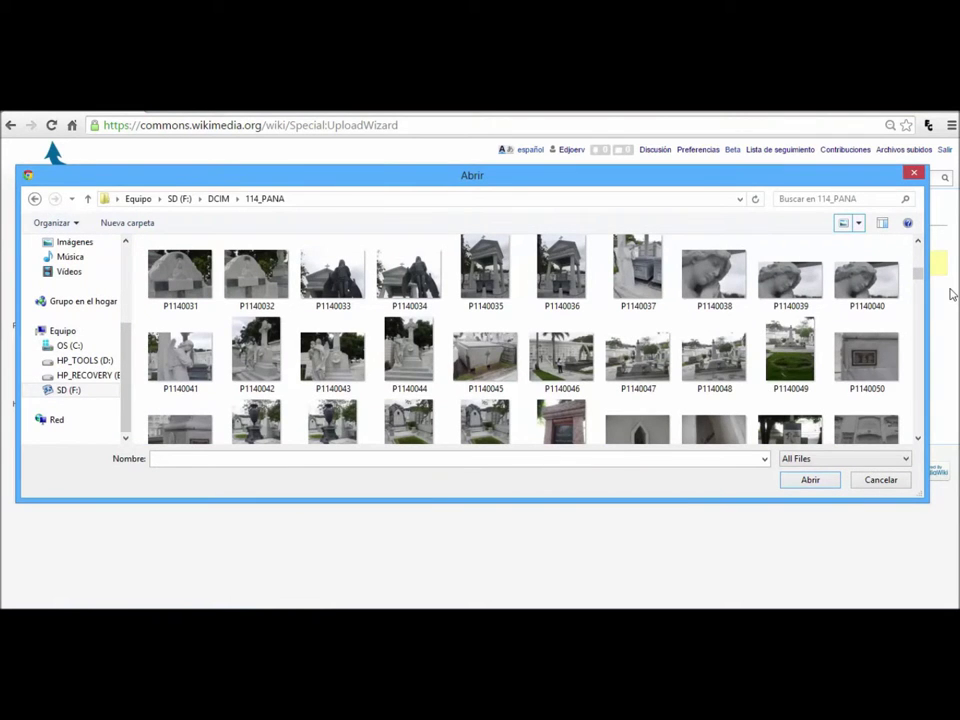
{"action": "scroll", "coordinate": [917, 443], "scroll_direction": "down", "scroll_amount": 5}
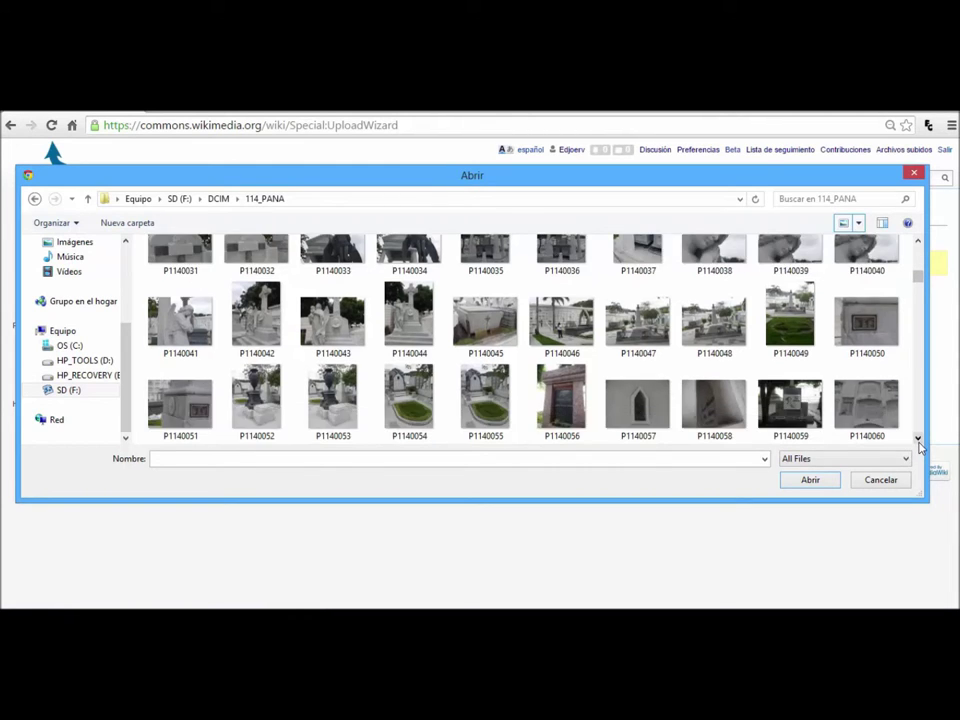
{"action": "scroll", "coordinate": [918, 443], "scroll_direction": "down", "scroll_amount": 3}
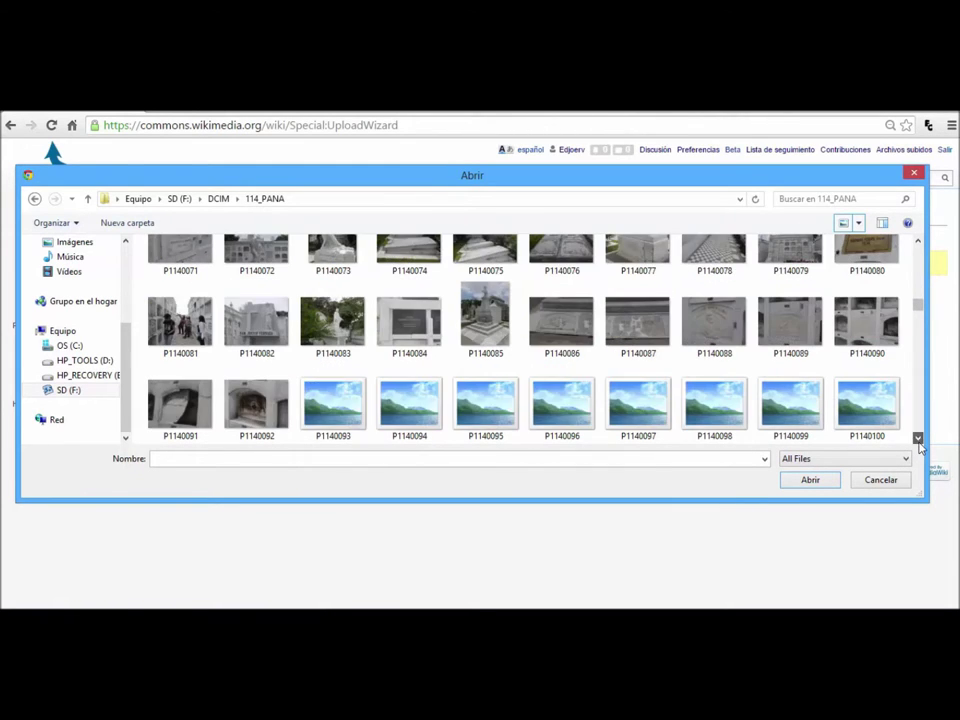
{"action": "scroll", "coordinate": [918, 443], "scroll_direction": "down", "scroll_amount": 3}
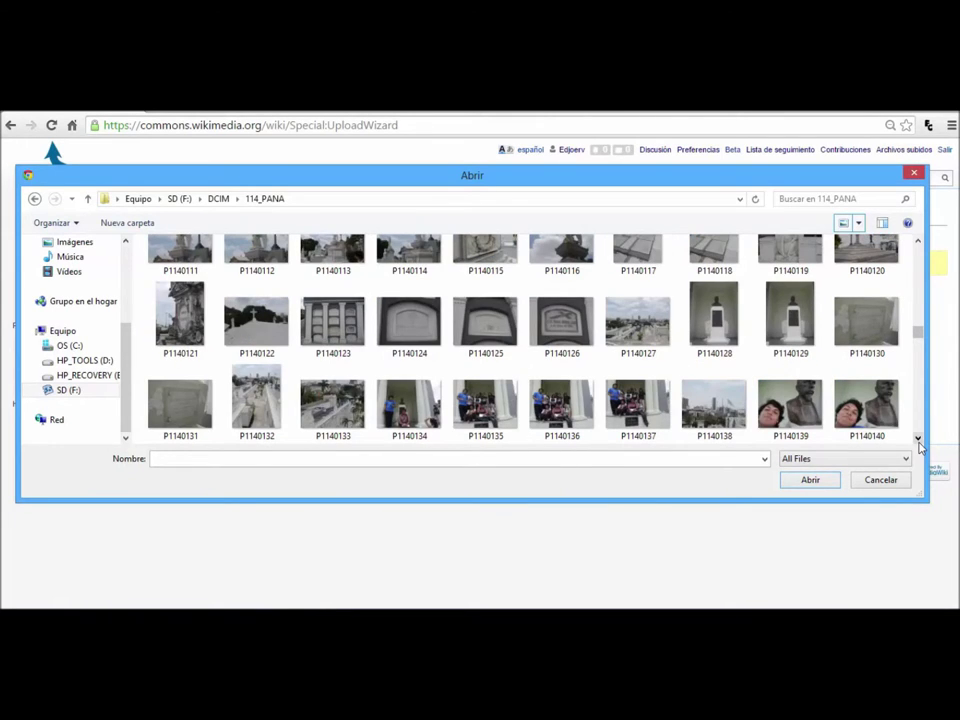
{"action": "scroll", "coordinate": [918, 443], "scroll_direction": "down", "scroll_amount": 2}
{"action": "scroll", "coordinate": [918, 443], "scroll_direction": "down", "scroll_amount": 1}
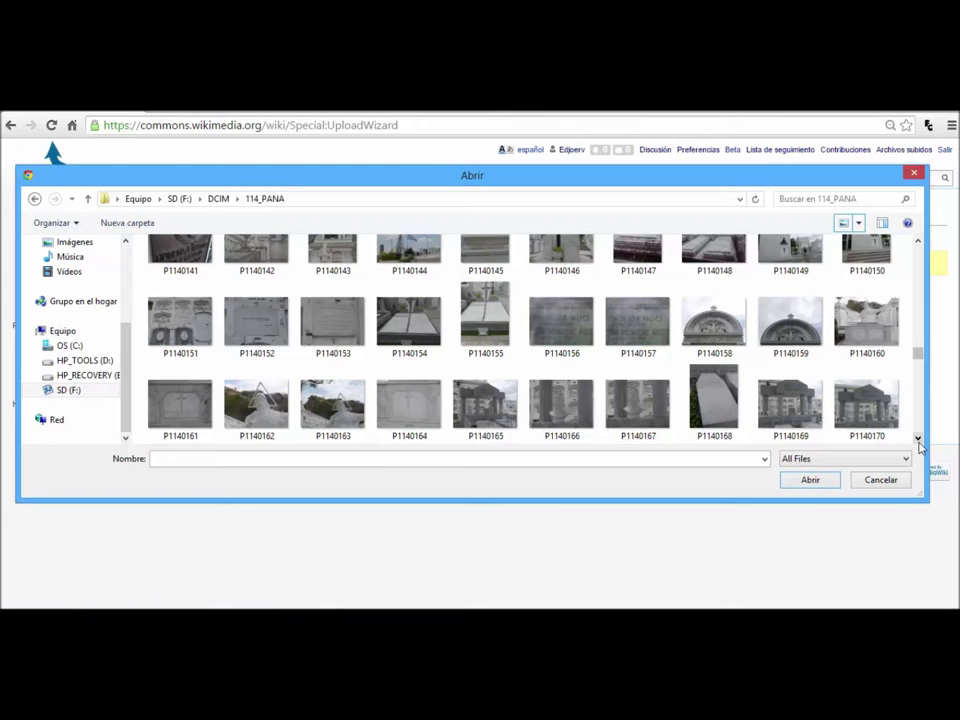
{"action": "scroll", "coordinate": [918, 443], "scroll_direction": "down", "scroll_amount": 1}
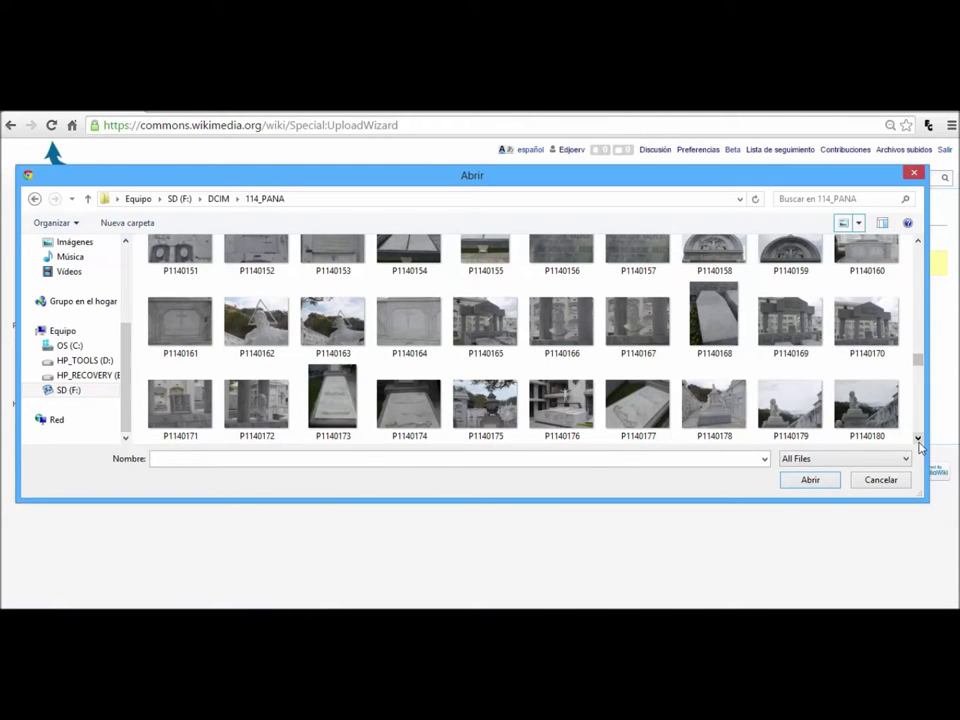
{"action": "scroll", "coordinate": [918, 443], "scroll_direction": "down", "scroll_amount": 2}
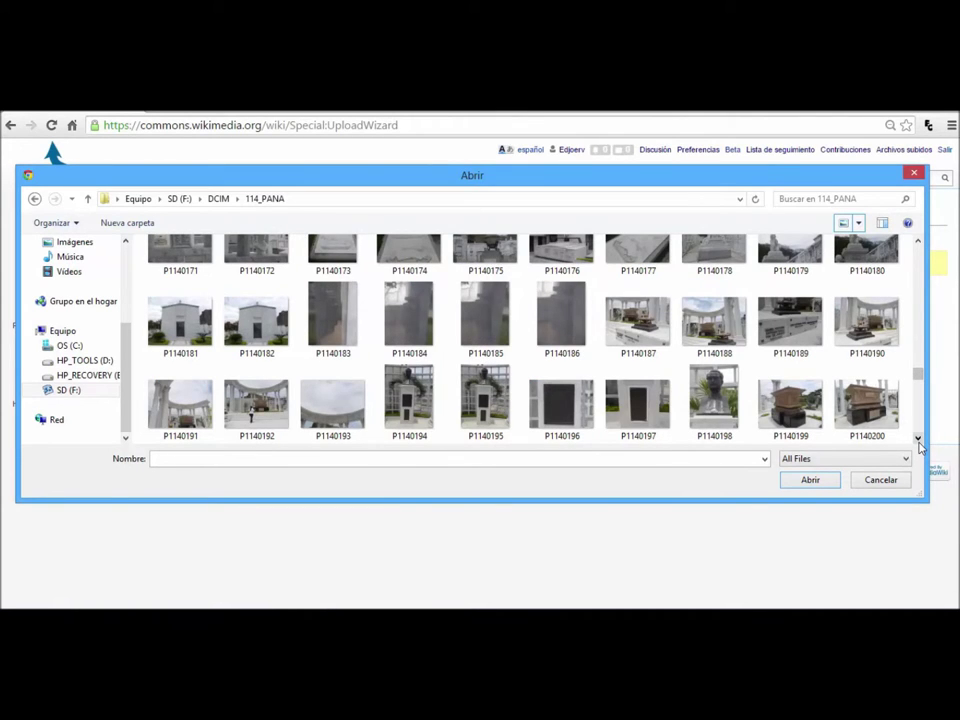
{"action": "scroll", "coordinate": [918, 443], "scroll_direction": "down", "scroll_amount": 2}
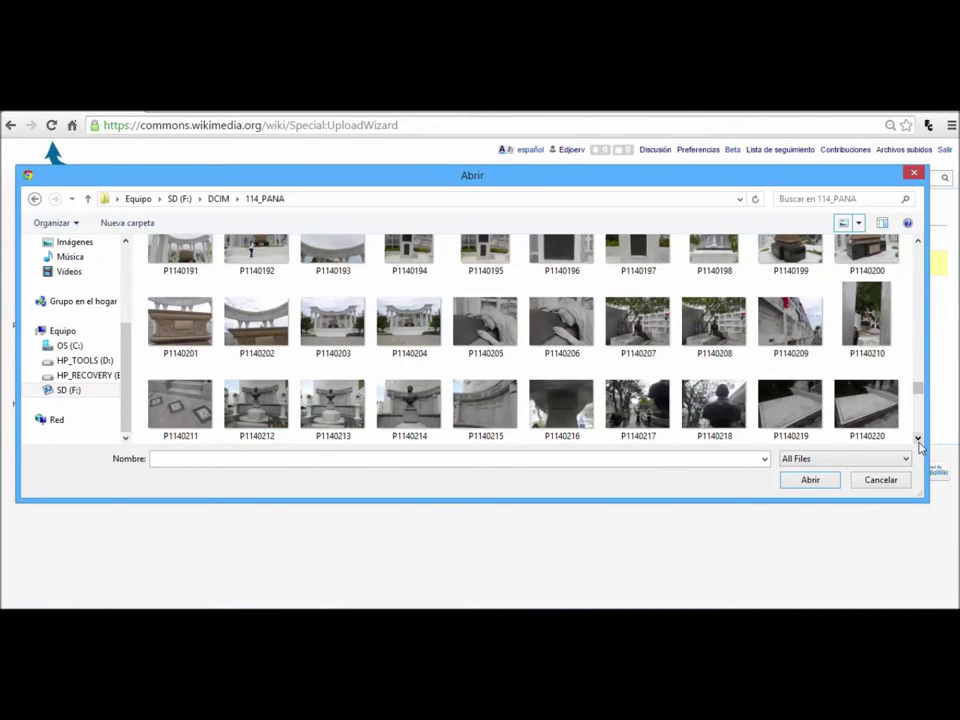
{"action": "scroll", "coordinate": [918, 443], "scroll_direction": "down", "scroll_amount": 1}
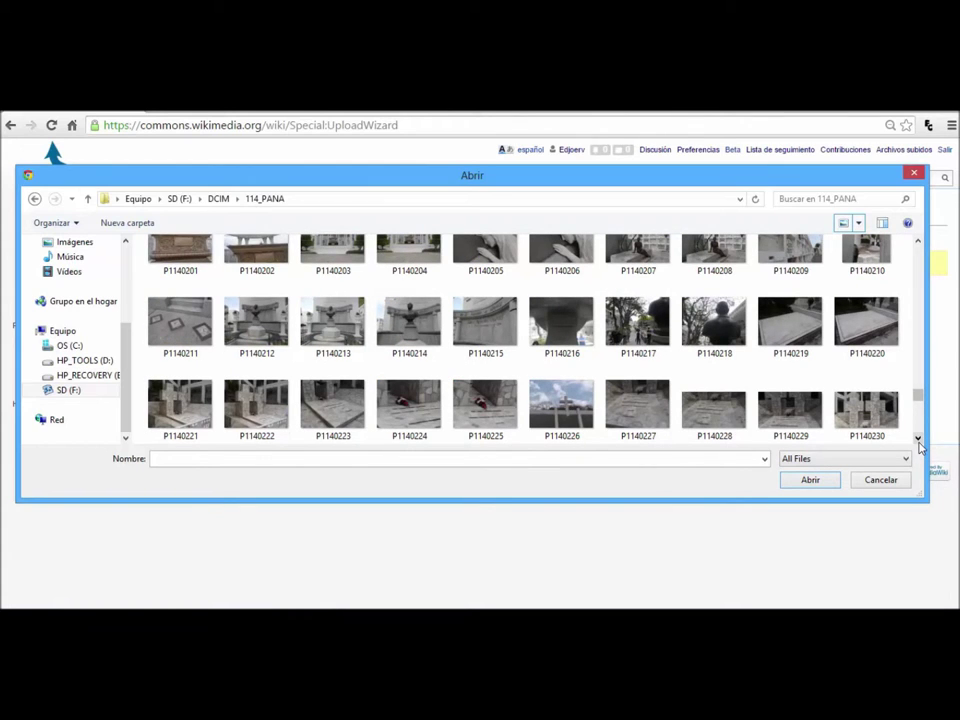
{"action": "scroll", "coordinate": [918, 443], "scroll_direction": "down", "scroll_amount": 1}
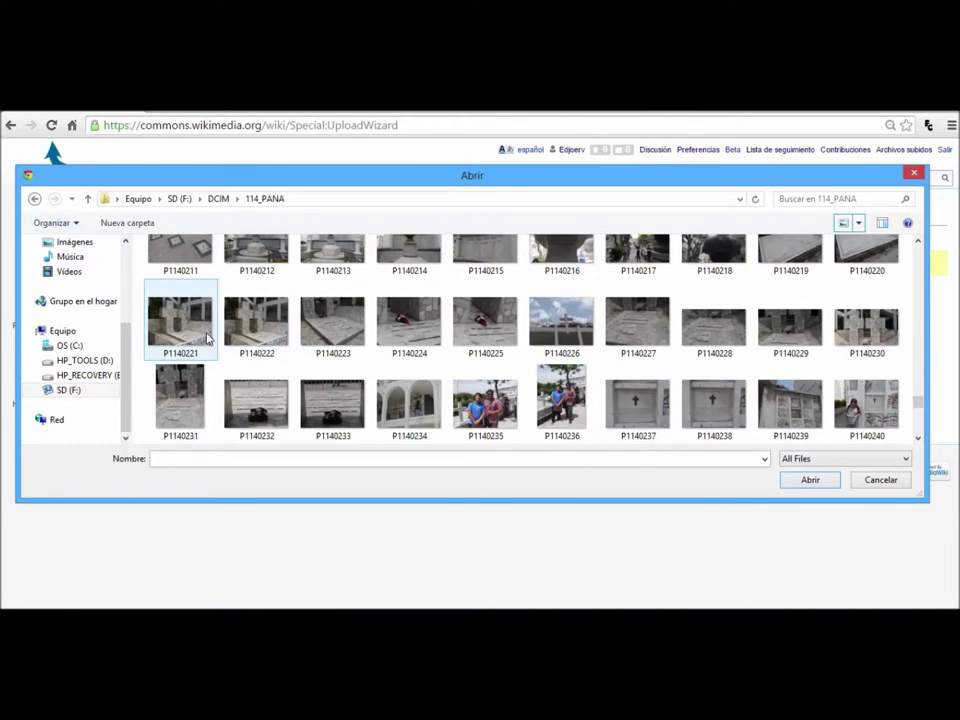
{"action": "left_click", "coordinate": [248, 340]}
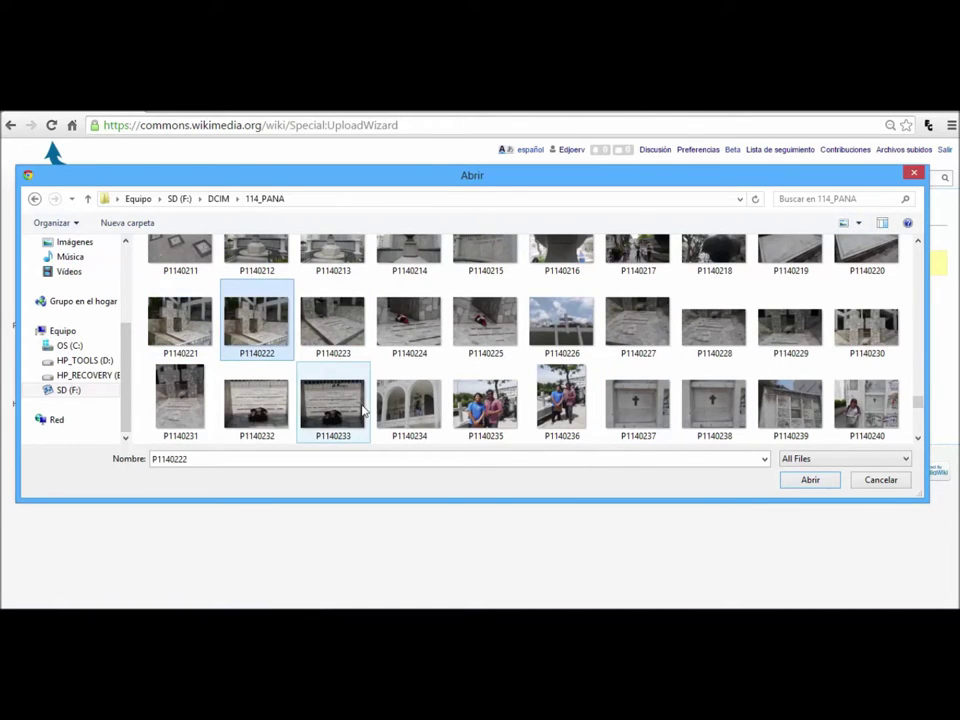
{"action": "left_click", "coordinate": [810, 481]}
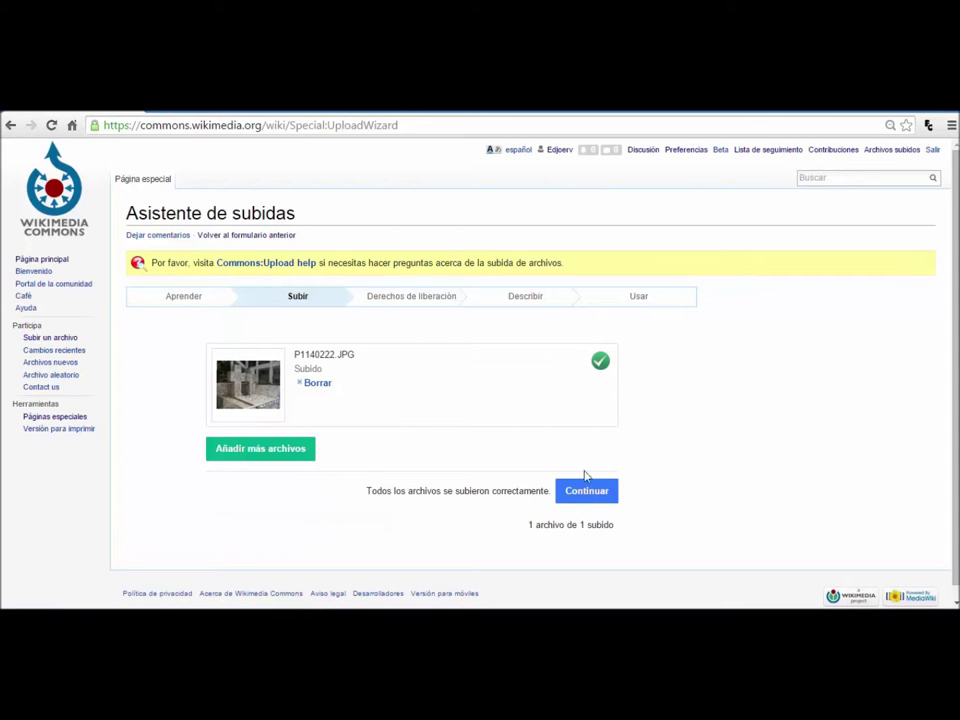
Step: At the release rights step, mark the photo as own work under CC BY-SA 4.0
{"action": "left_click", "coordinate": [587, 494]}
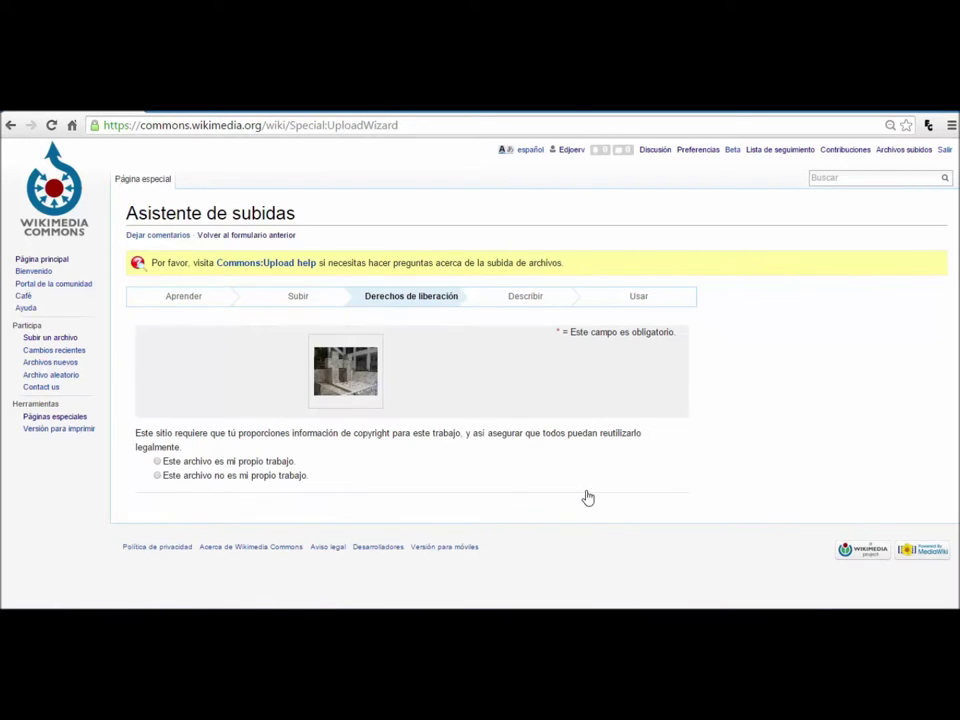
{"action": "left_click", "coordinate": [224, 462]}
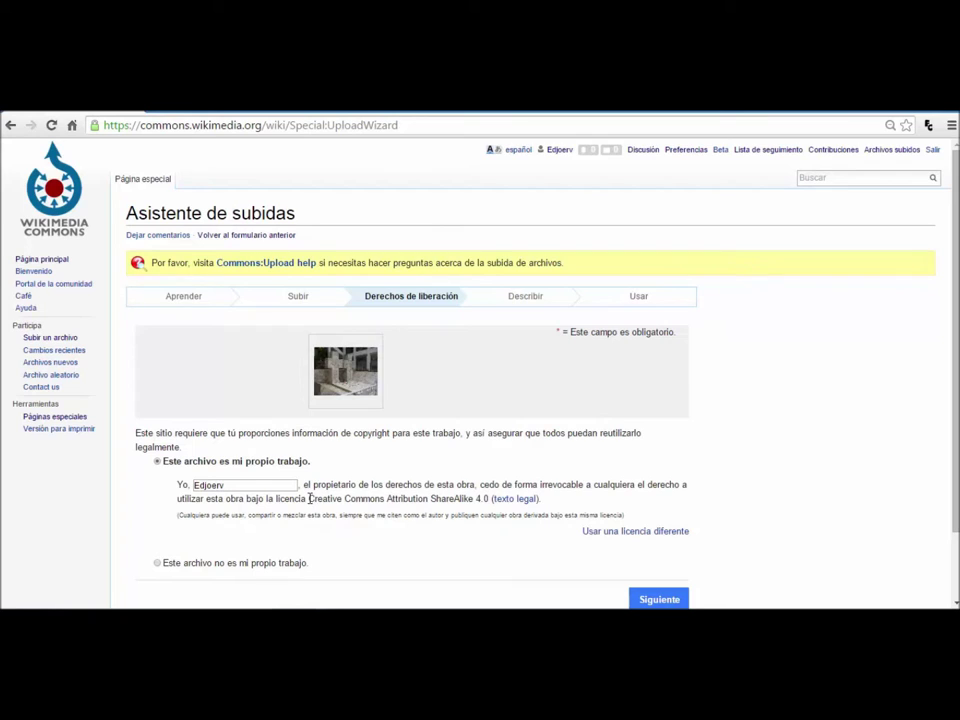
{"action": "left_click_drag", "start_coordinate": [309, 498], "coordinate": [490, 498]}
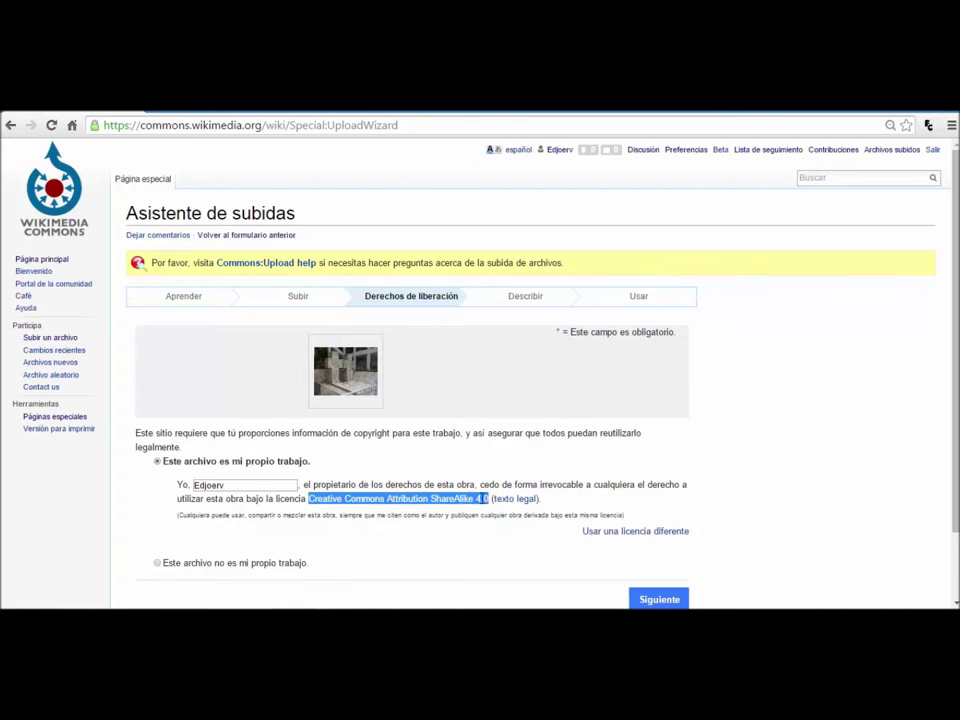
{"action": "left_click", "coordinate": [388, 536]}
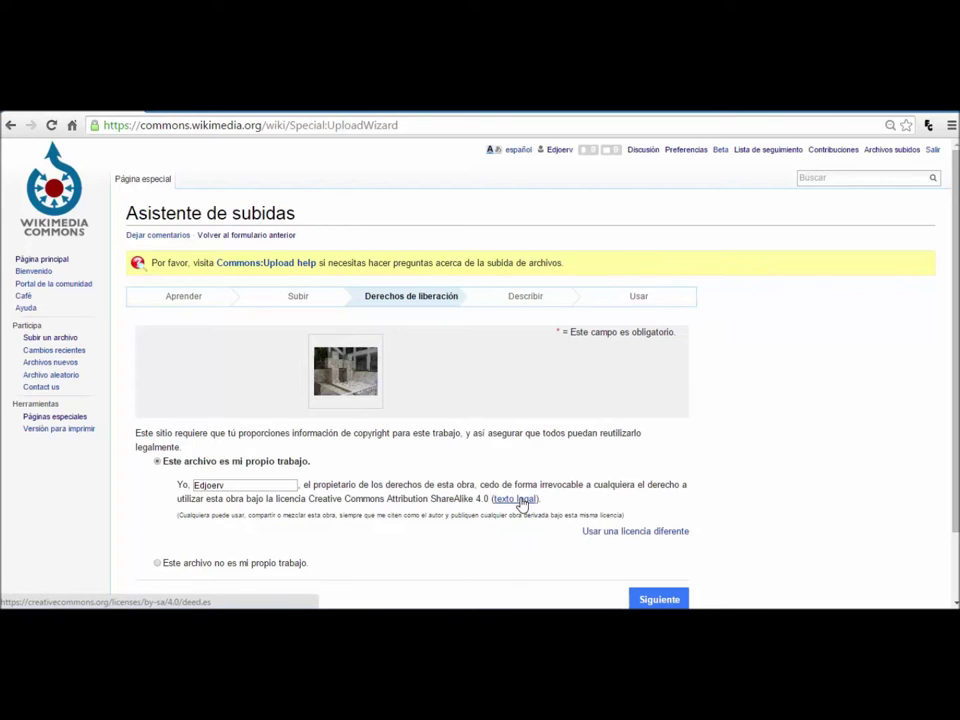
Step: Retitle the photo 'Tumba de Jaime Roldós Aguilera y su esposa'
{"action": "left_click", "coordinate": [650, 597]}
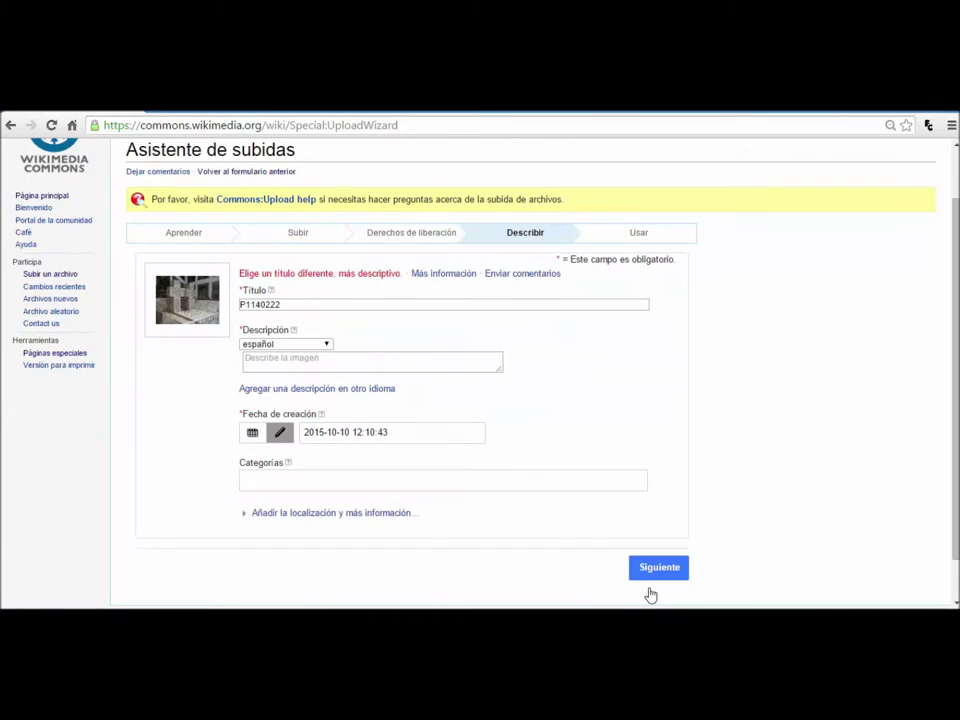
{"action": "left_click", "coordinate": [427, 304]}
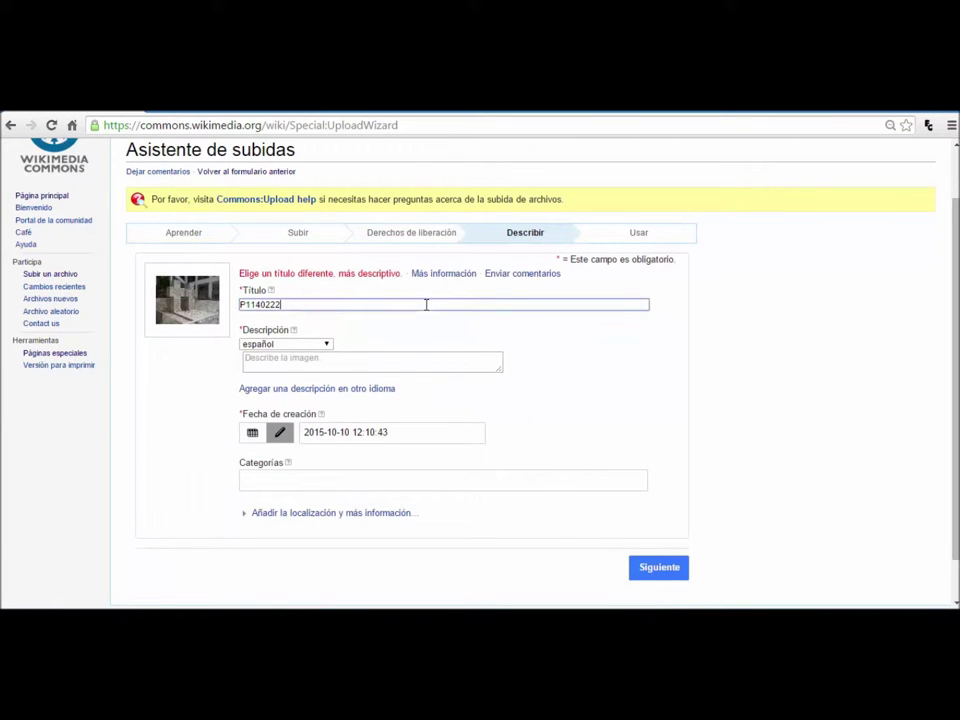
{"action": "double_click", "coordinate": [427, 304]}
{"action": "type", "text": "Tumba de Jaime Roldós Aguilera y su esposa"}
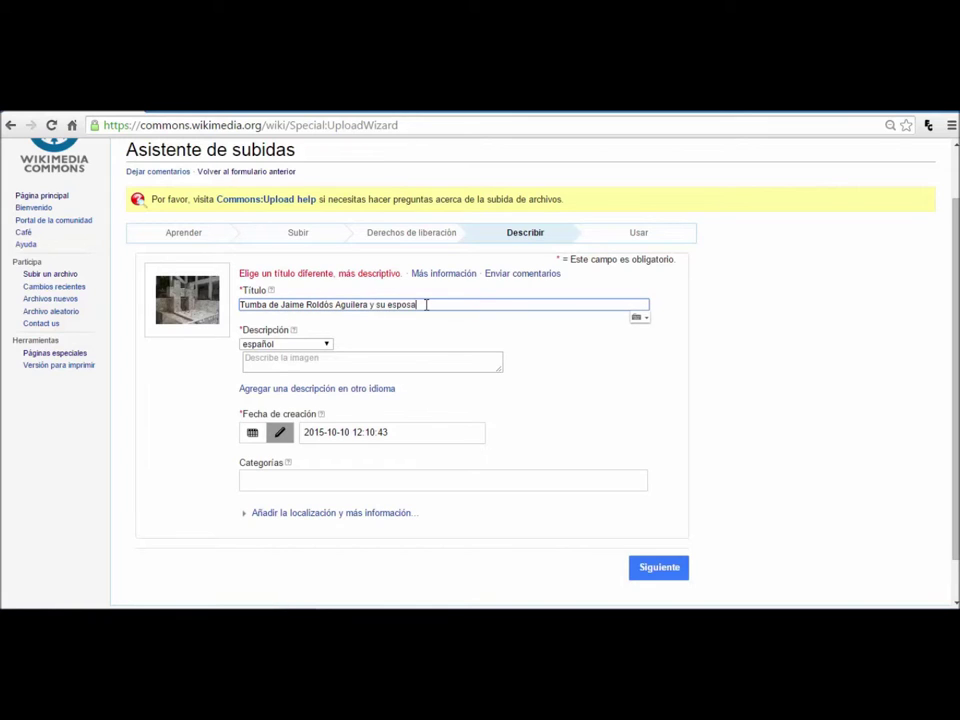
{"action": "key", "text": "Tab"}
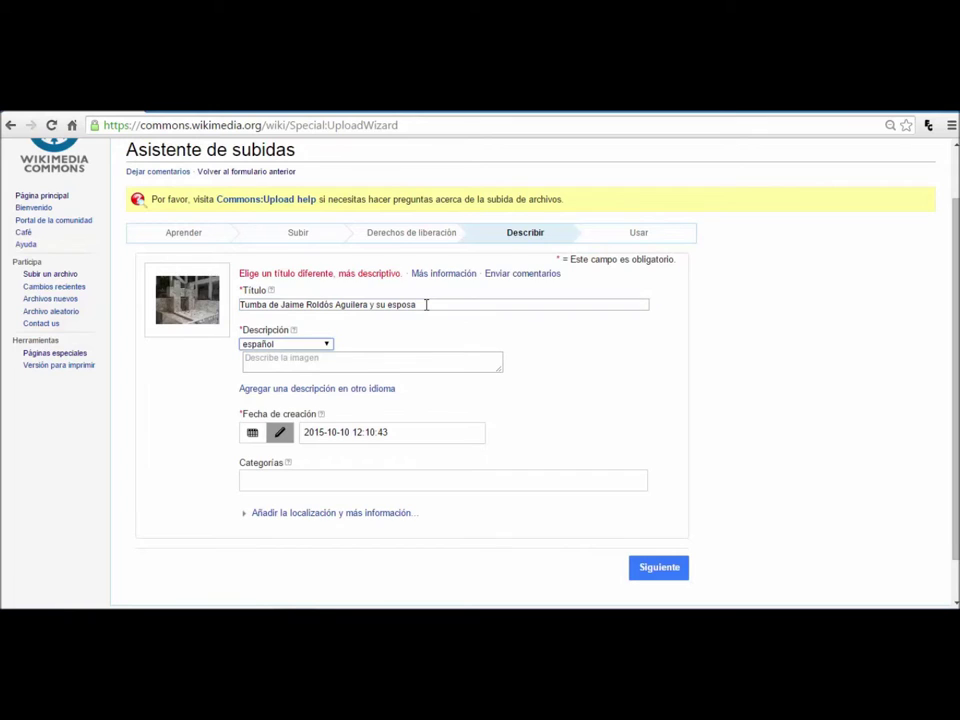
Step: Write a Spanish description of the tomb of Ecuador's ex-president and Martha Bucaram in Guayaquil
{"action": "left_click", "coordinate": [392, 352]}
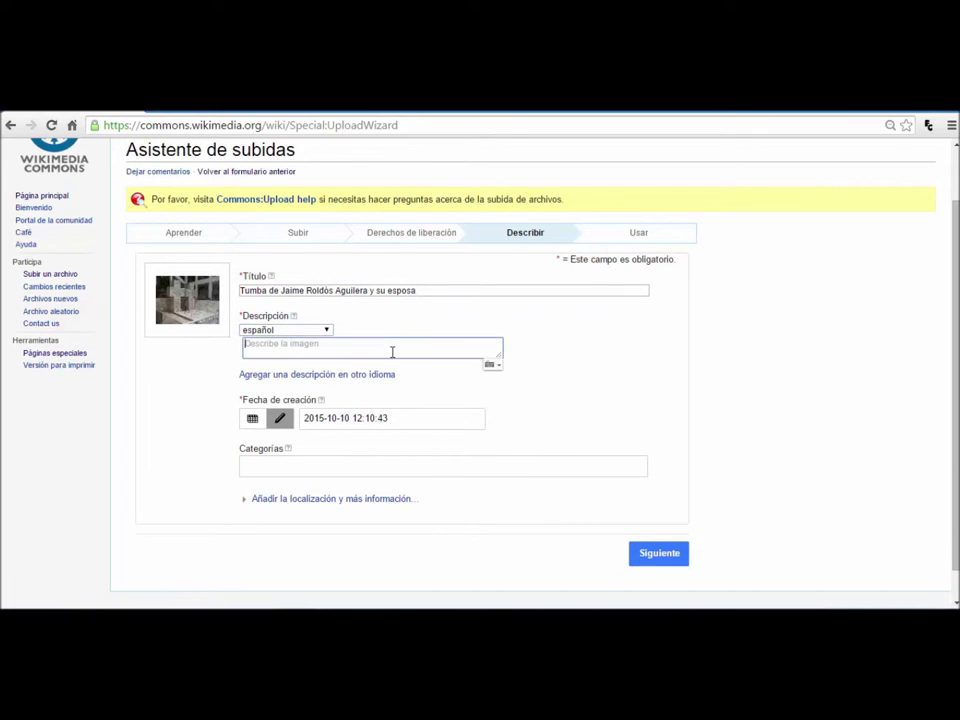
{"action": "type", "text": "Tumba de l ex-presidente de Ecuador. Jaime Roldós Aguilera y su esposa."}
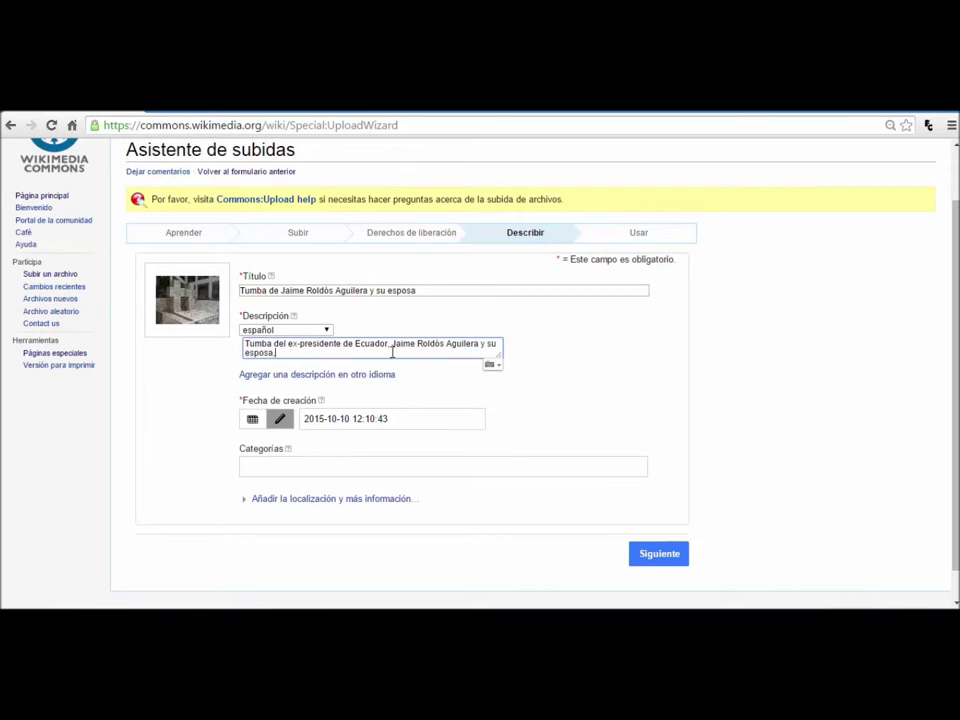
{"action": "type", "text": " Martha Bucaram "}
{"action": "type", "text": " en el Cementerio Patrimonial de Gu"}
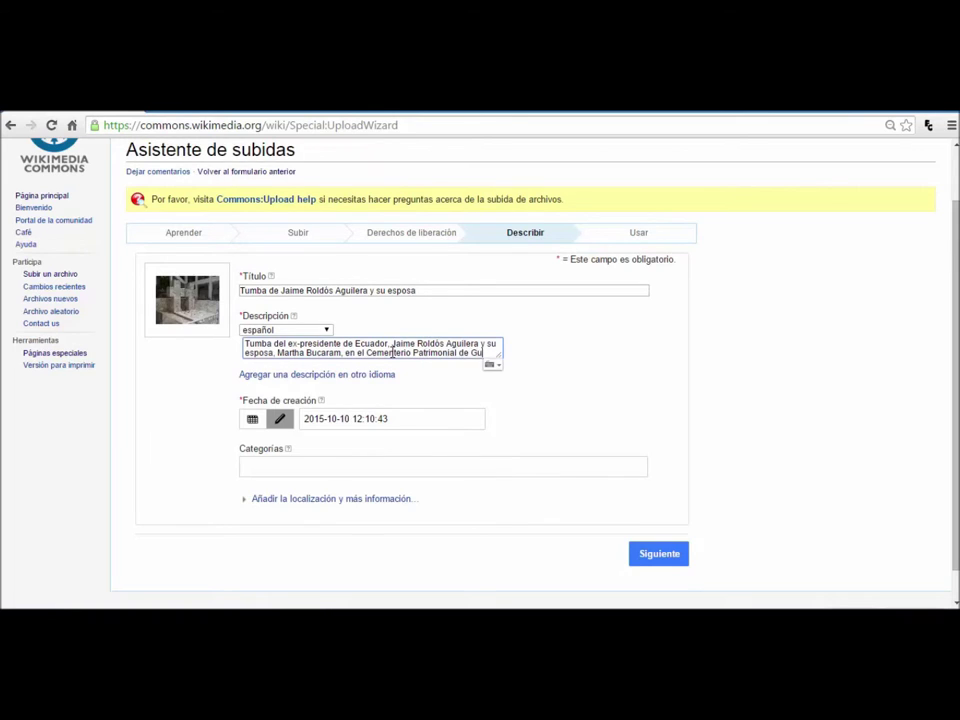
{"action": "type", "text": "ayaquil."}
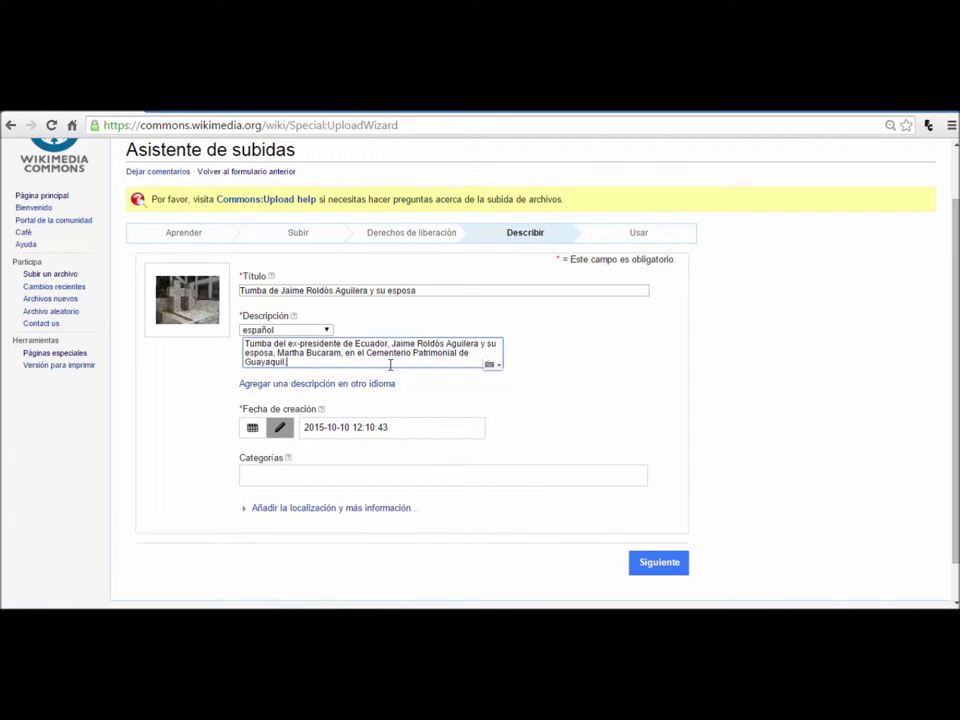
Step: Add an English description of the ex-president's and Martha Bucaram's tomb at the Guayaquil cemetery
{"action": "left_click", "coordinate": [380, 384]}
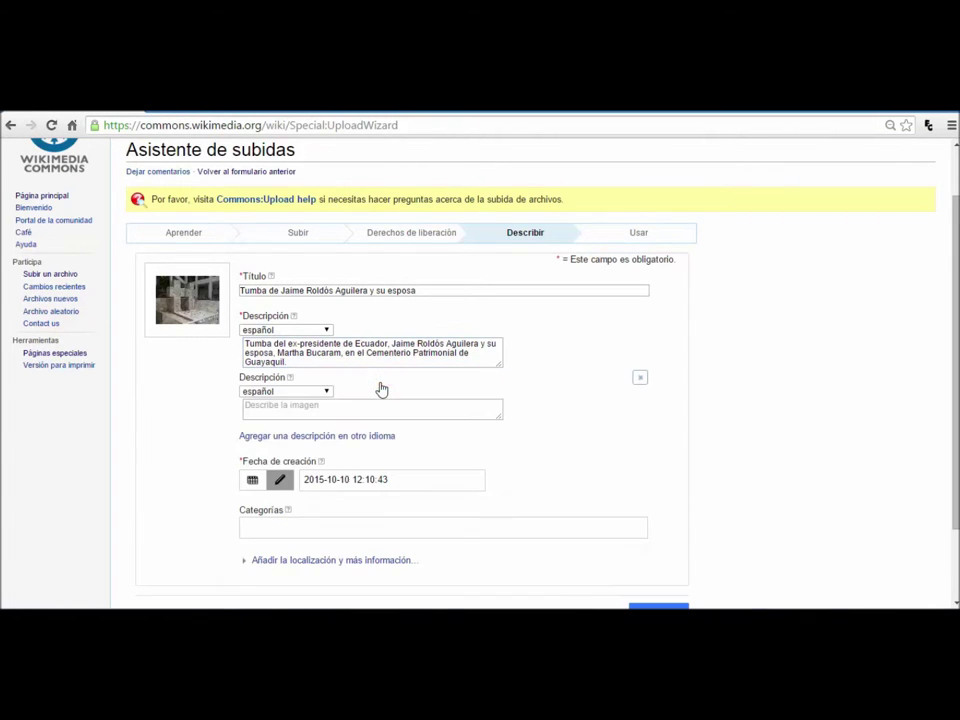
{"action": "left_click", "coordinate": [325, 394]}
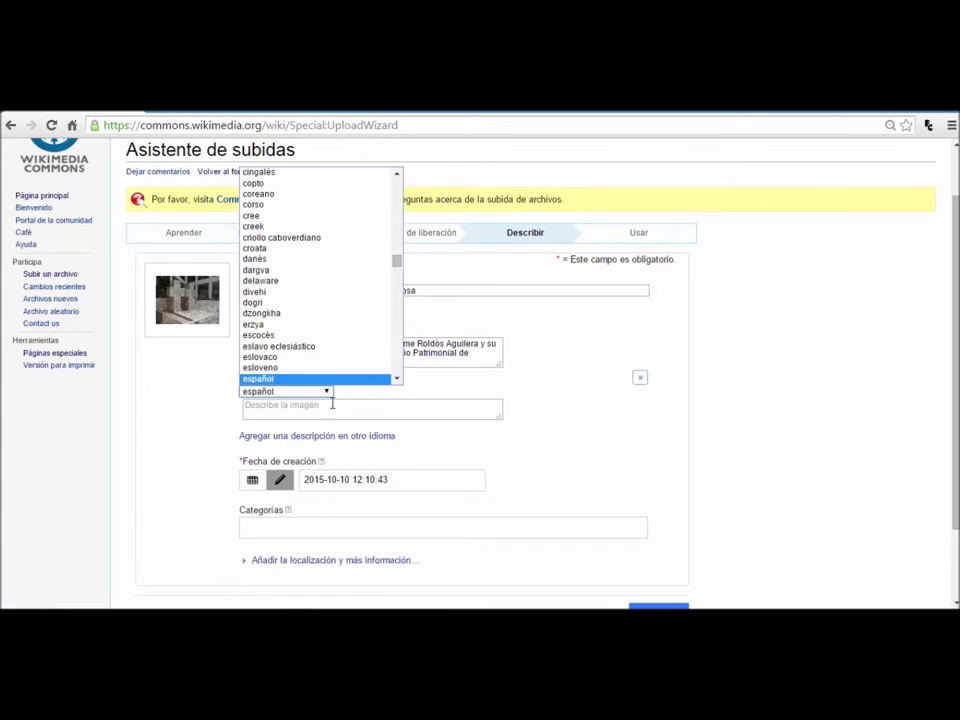
{"action": "left_click_drag", "start_coordinate": [396, 270], "coordinate": [397, 297]}
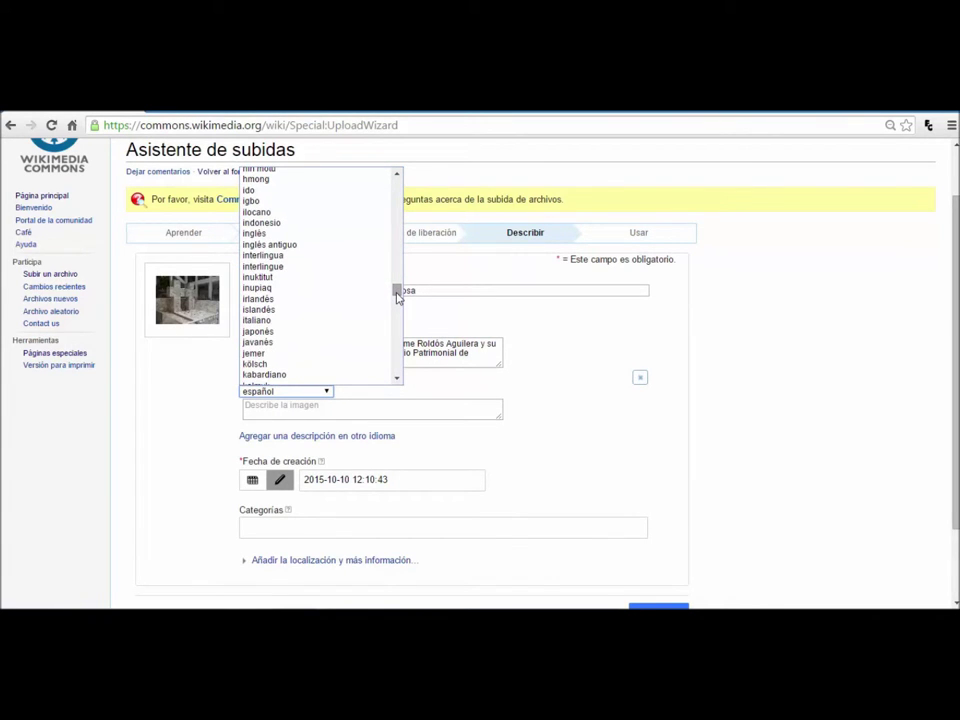
{"action": "left_click", "coordinate": [257, 235]}
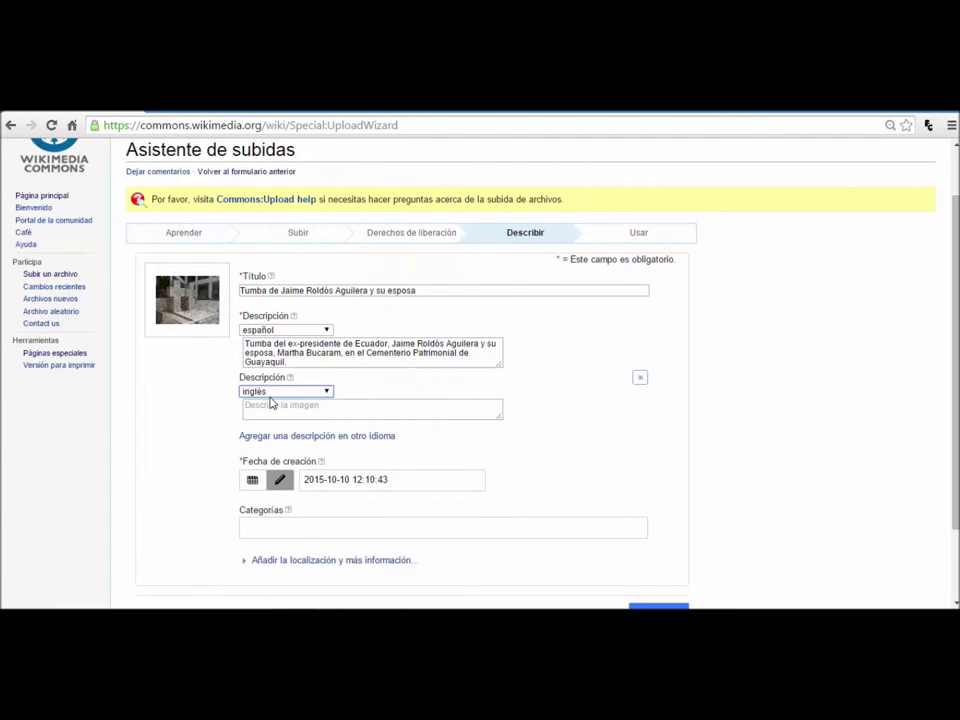
{"action": "left_click", "coordinate": [271, 405]}
{"action": "type", "text": "Ecuadorian ex president, Jaime Roldós Aguilera and his w"}
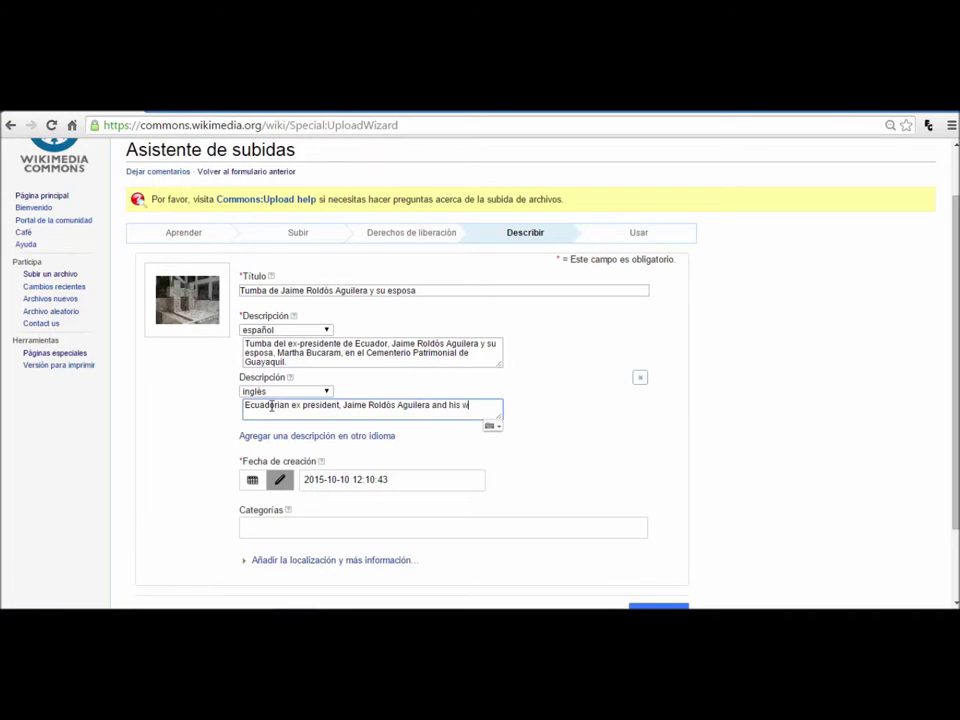
{"action": "type", "text": "Martha Bucaram's tom"}
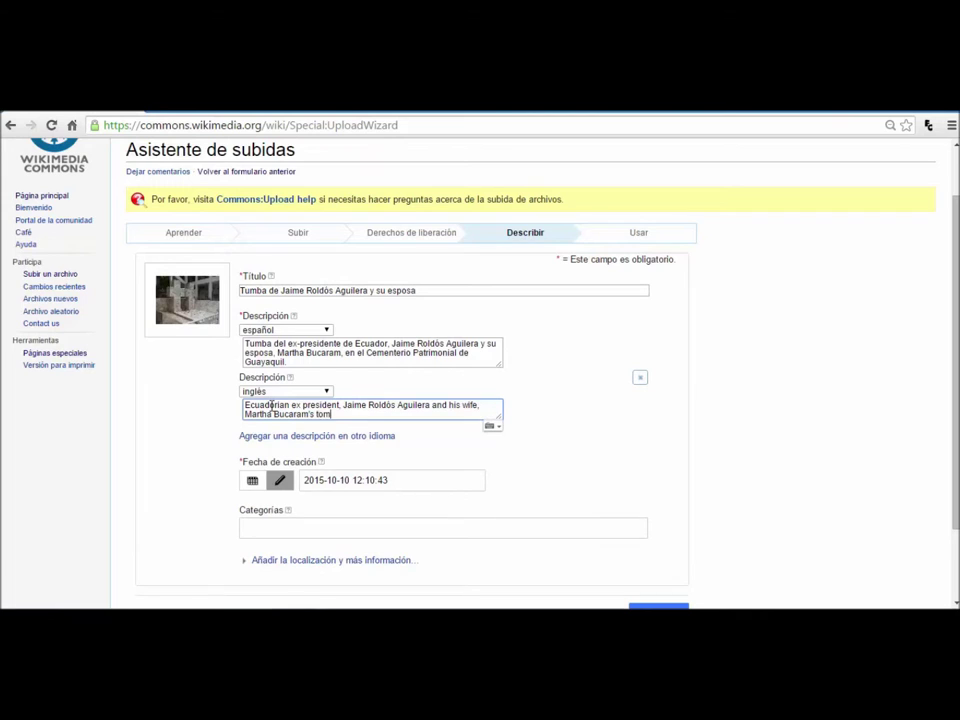
{"action": "type", "text": "b, at Cementerio Patrimonial de Guayaquio"}
{"action": "type", "text": "."}
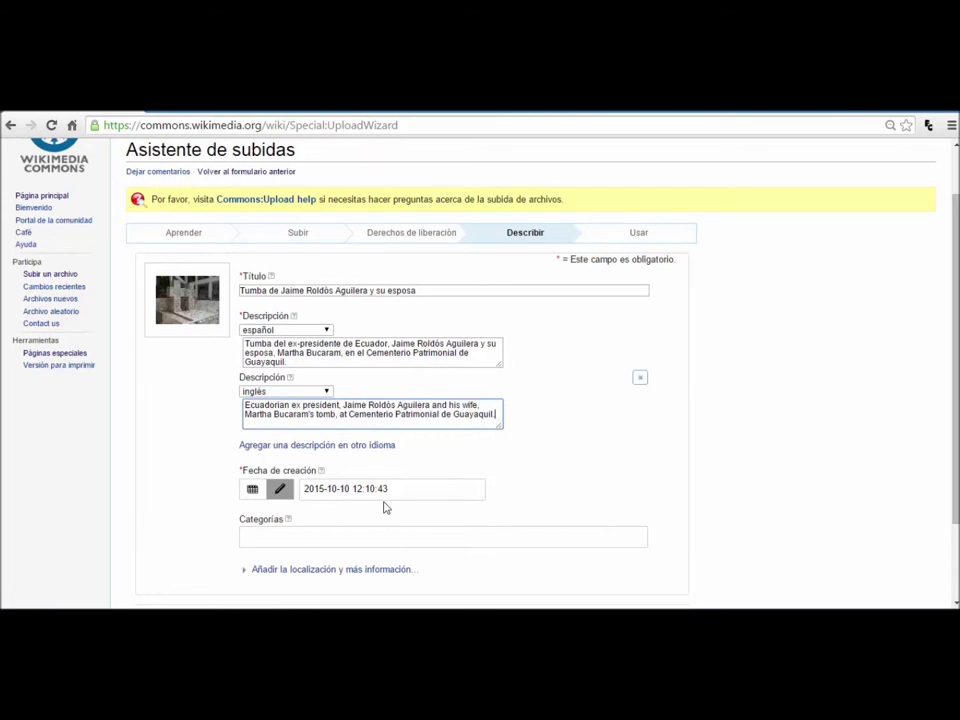
Step: Select the creation date value and move to the Categories field
{"action": "left_click_drag", "start_coordinate": [303, 489], "coordinate": [434, 488]}
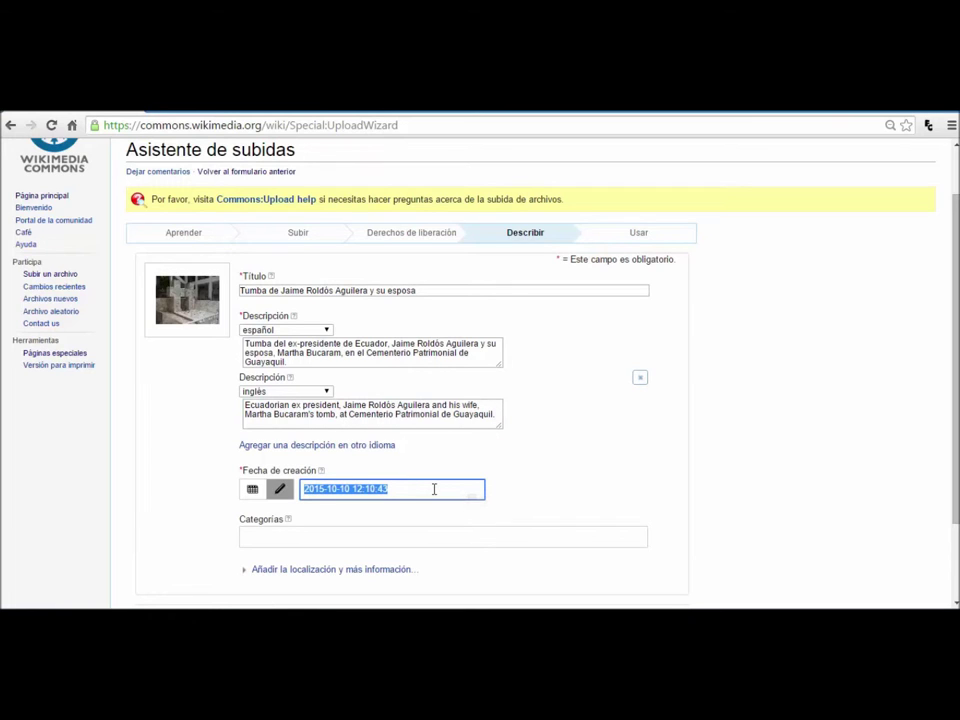
{"action": "left_click", "coordinate": [331, 541]}
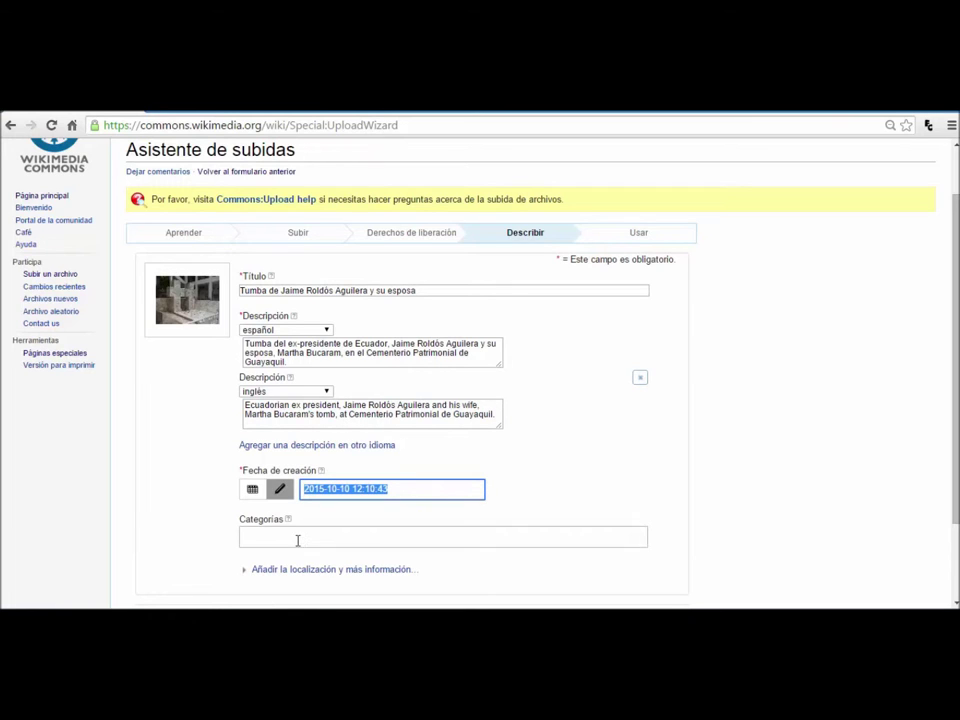
{"action": "scroll", "coordinate": [298, 540], "scroll_direction": "up", "scroll_amount": 1}
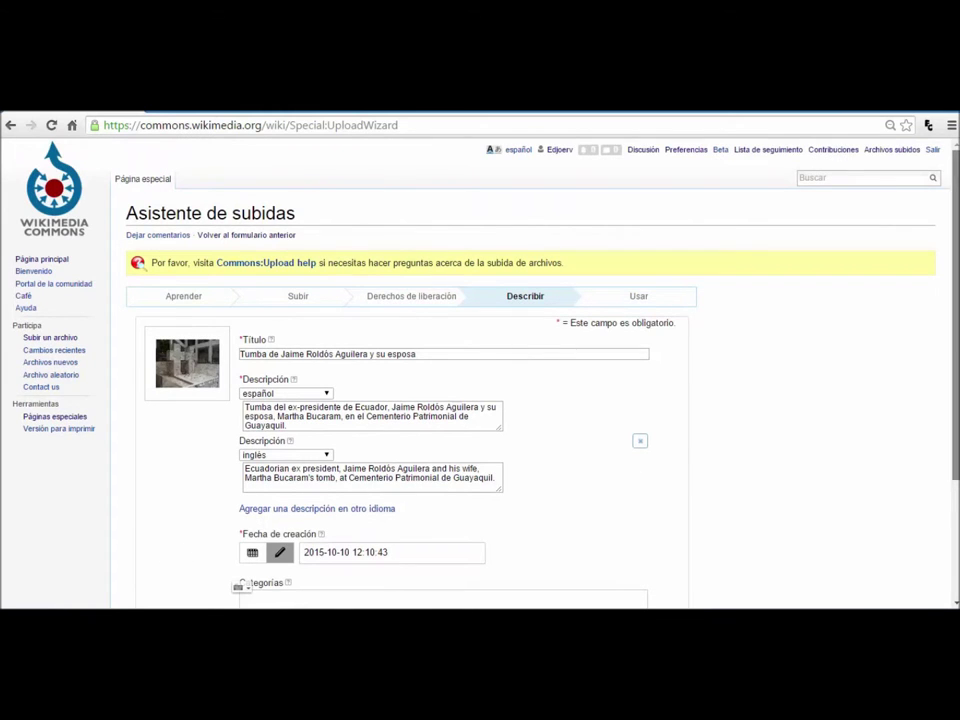
Step: Add categories Wiki Loves Cemeteries, Jaime Roldós Aguilera and Cementerio General de Guayaquil, then publish
{"action": "scroll", "coordinate": [655, 462], "scroll_direction": "down", "scroll_amount": 3}
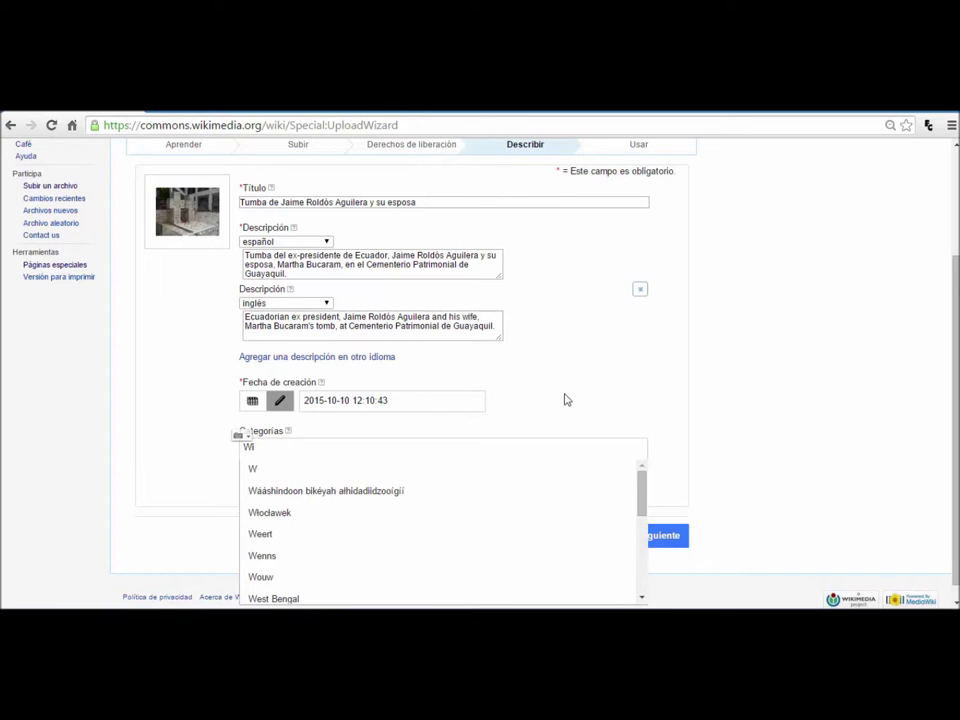
{"action": "type", "text": "i Love"}
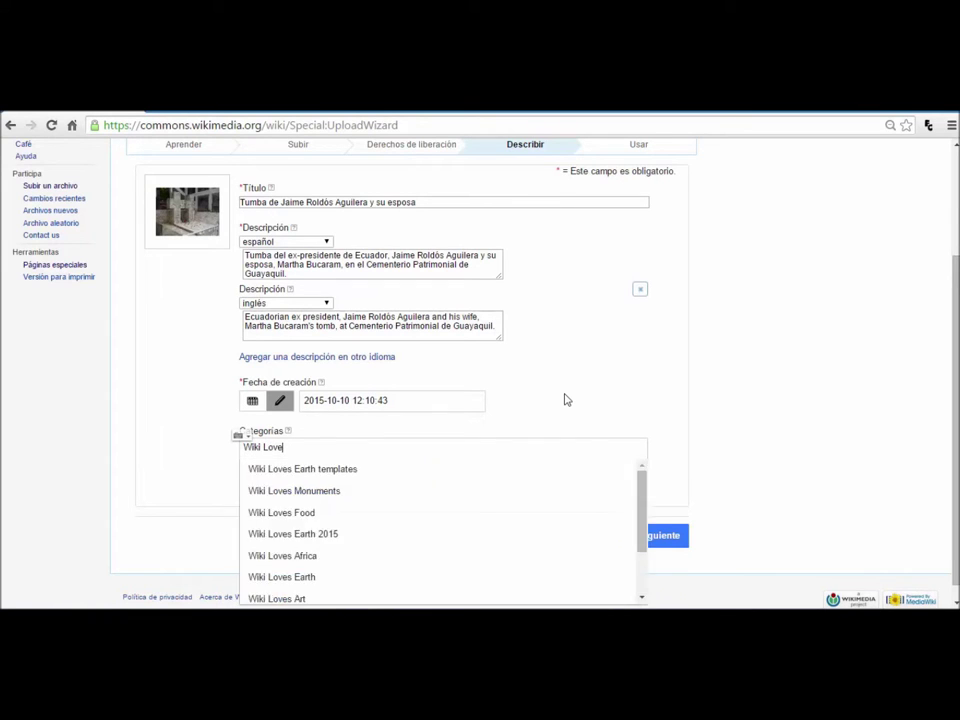
{"action": "type", "text": "s Ceme"}
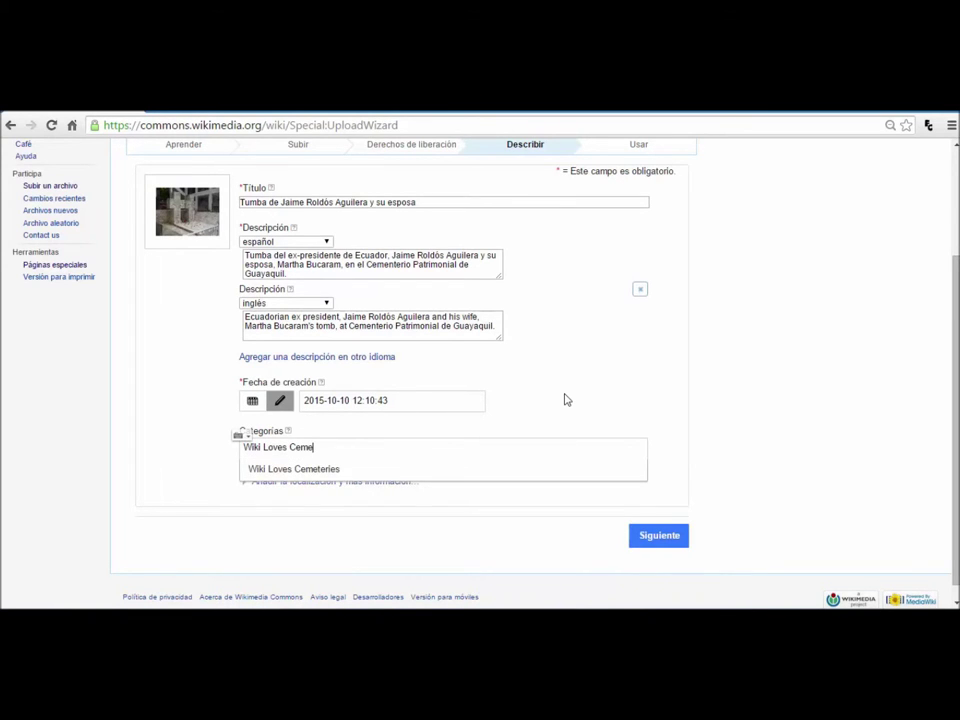
{"action": "left_click", "coordinate": [397, 471]}
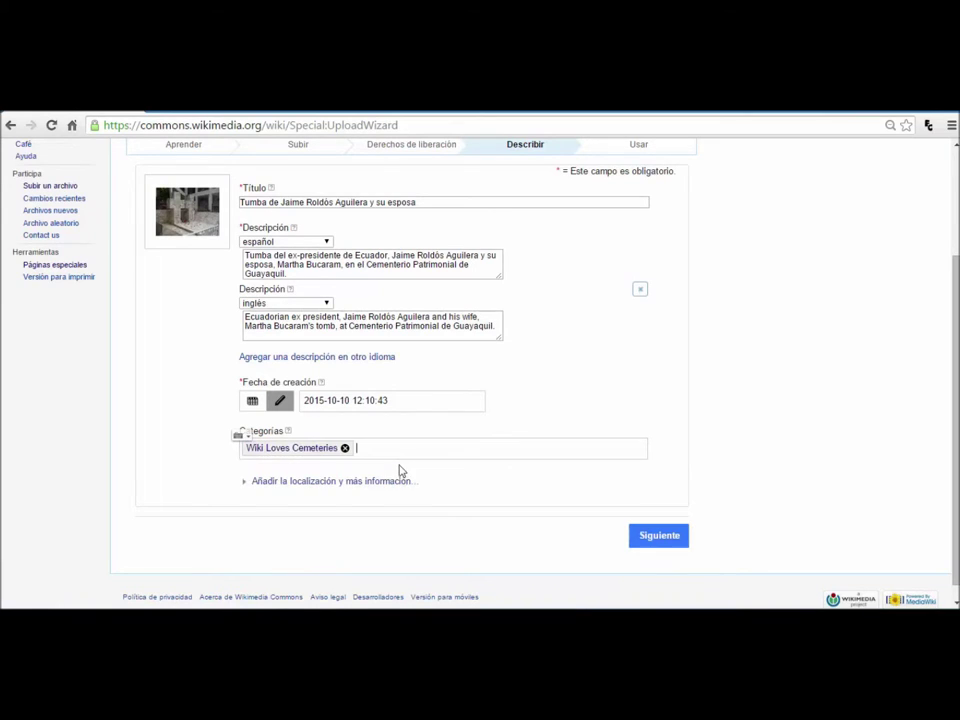
{"action": "type", "text": "Jaime Rol"}
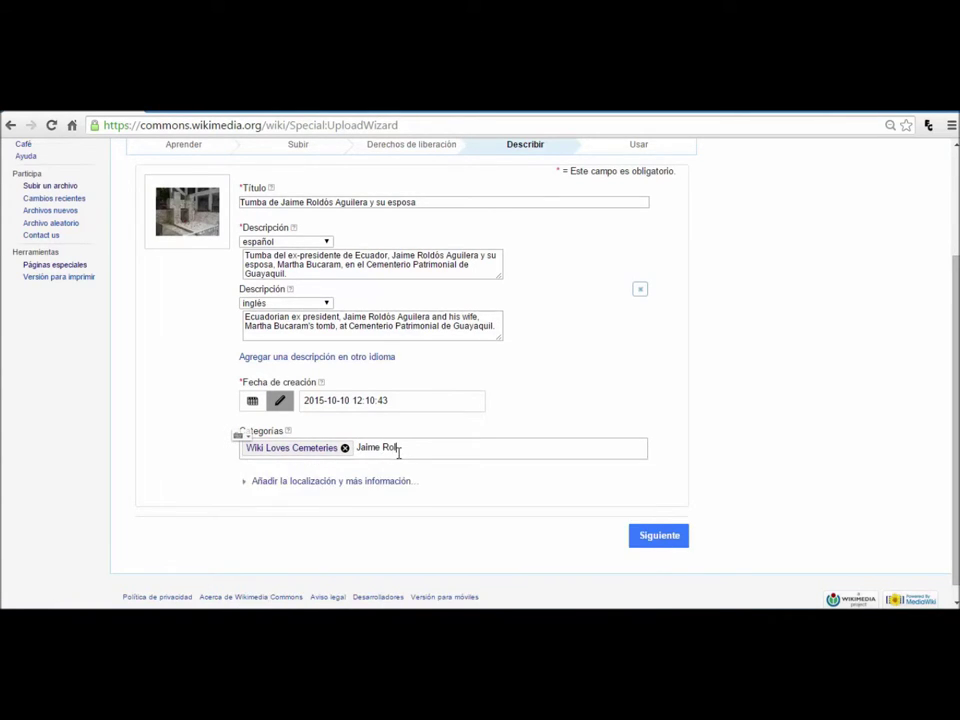
{"action": "type", "text": "dós"}
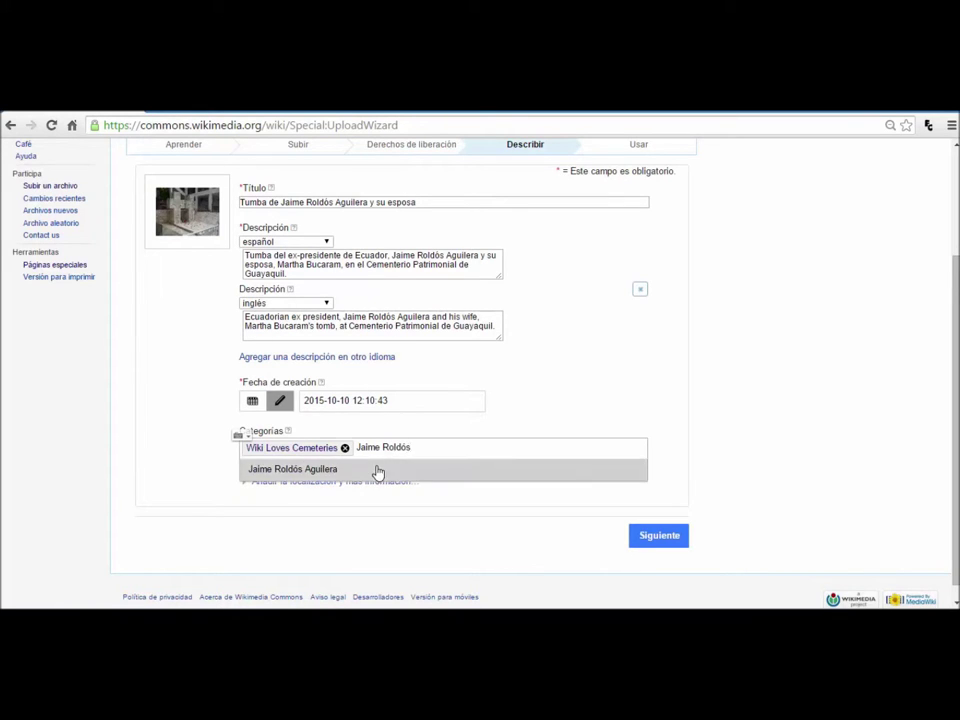
{"action": "left_click", "coordinate": [378, 470]}
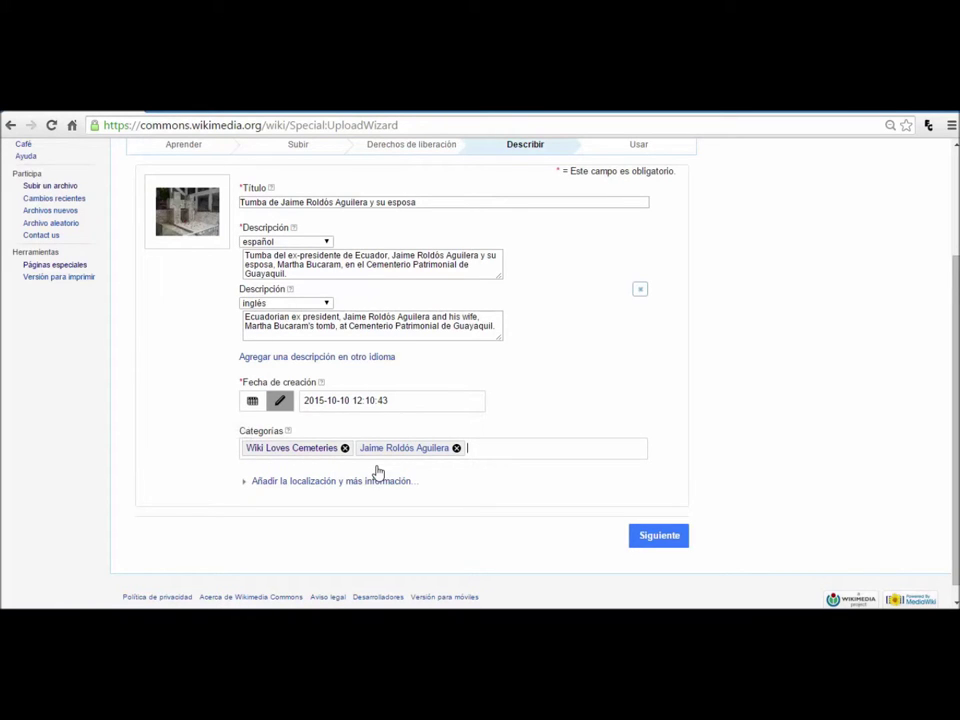
{"action": "type", "text": "Cementerio"}
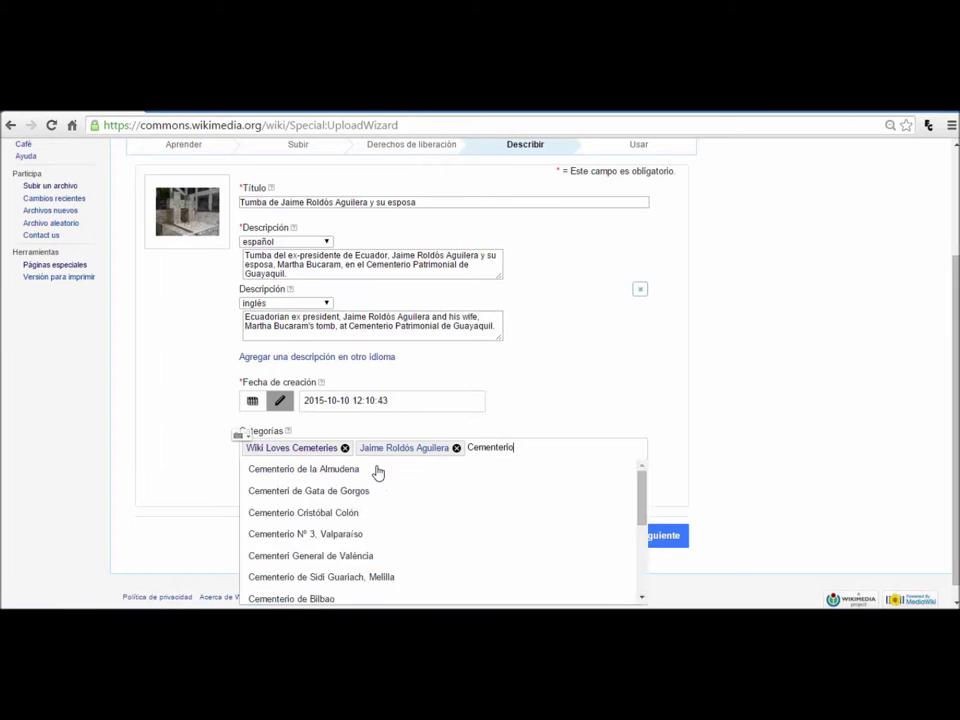
{"action": "type", "text": " General de"}
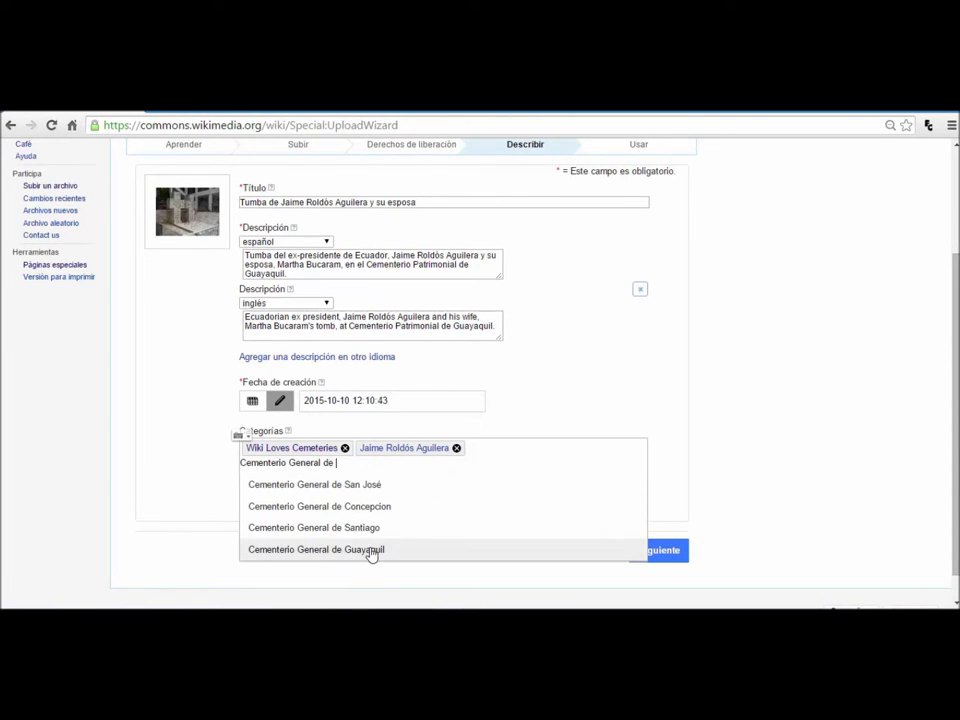
{"action": "left_click", "coordinate": [373, 550]}
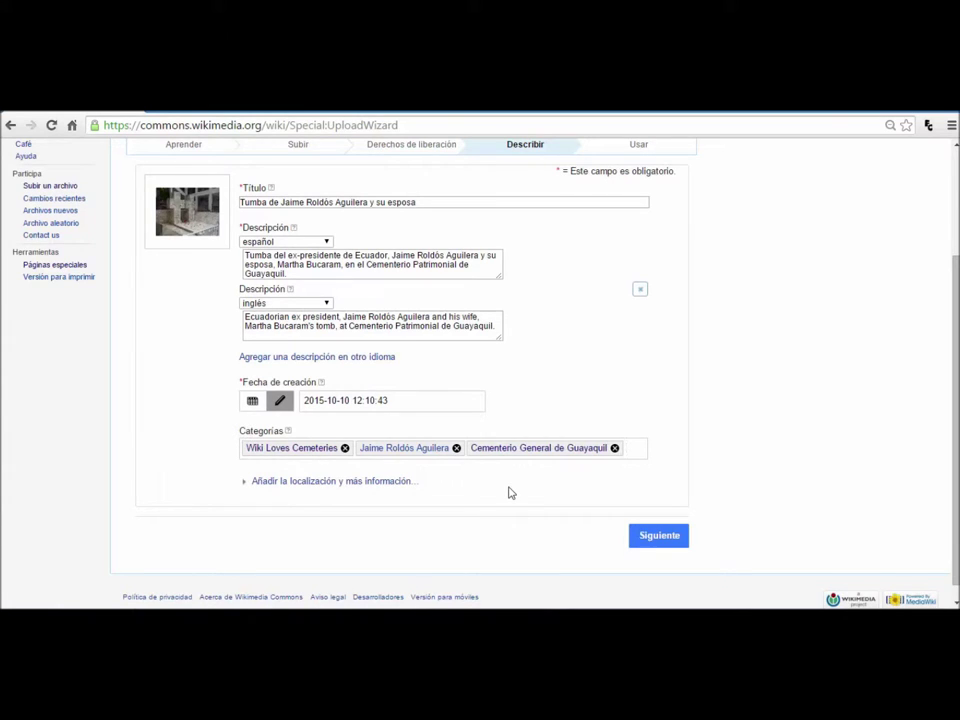
{"action": "left_click", "coordinate": [660, 537]}
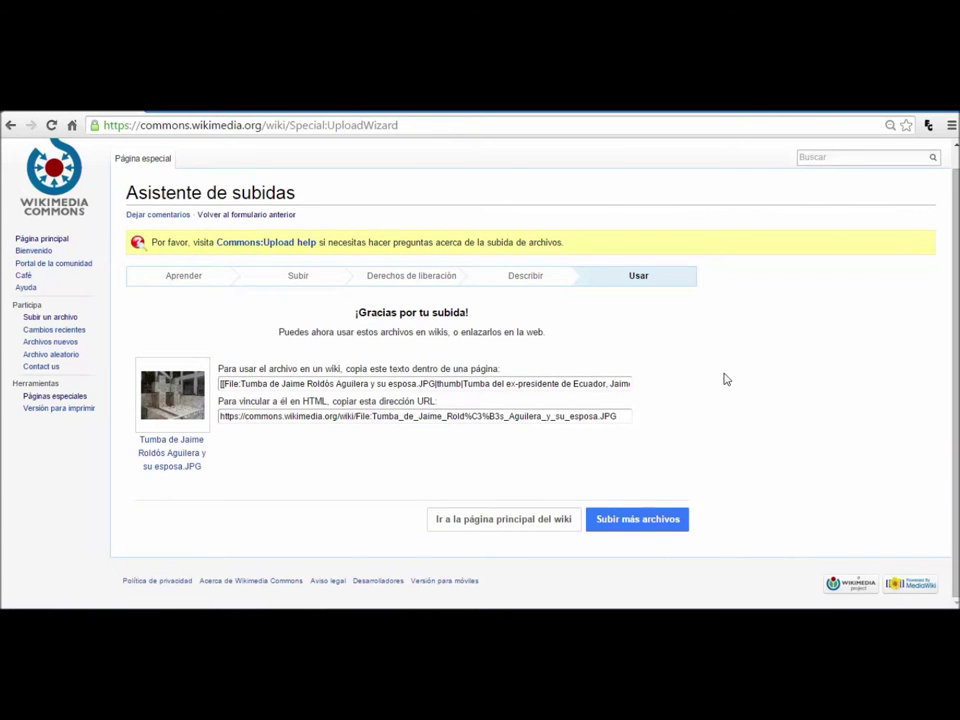
Step: Copy the published tomb photo's wikitext embed code
{"action": "left_click", "coordinate": [437, 386]}
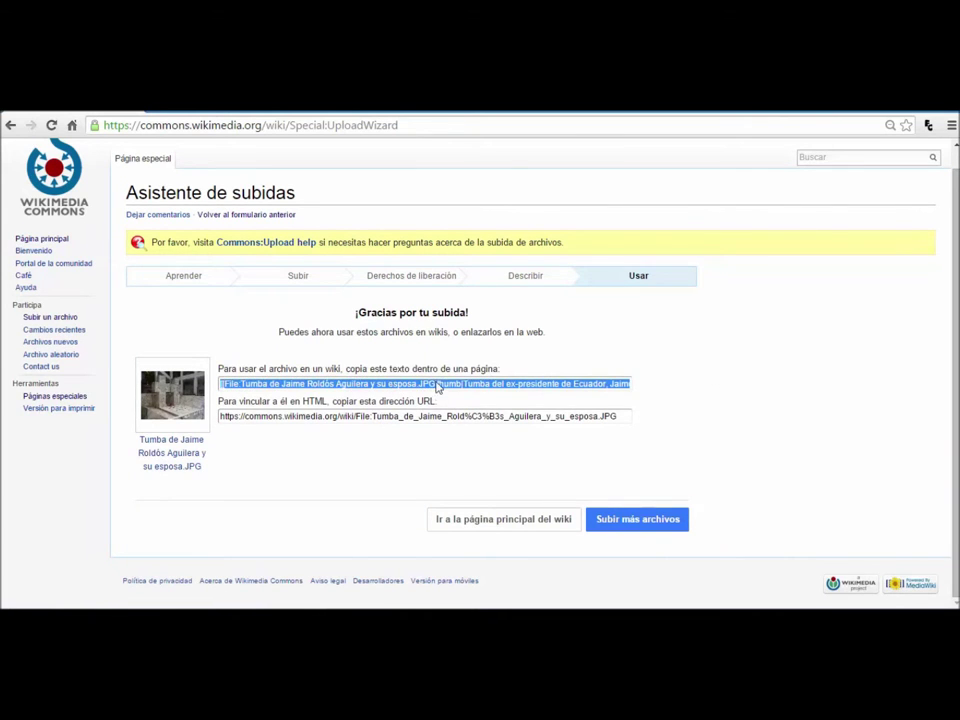
{"action": "right_click", "coordinate": [578, 390]}
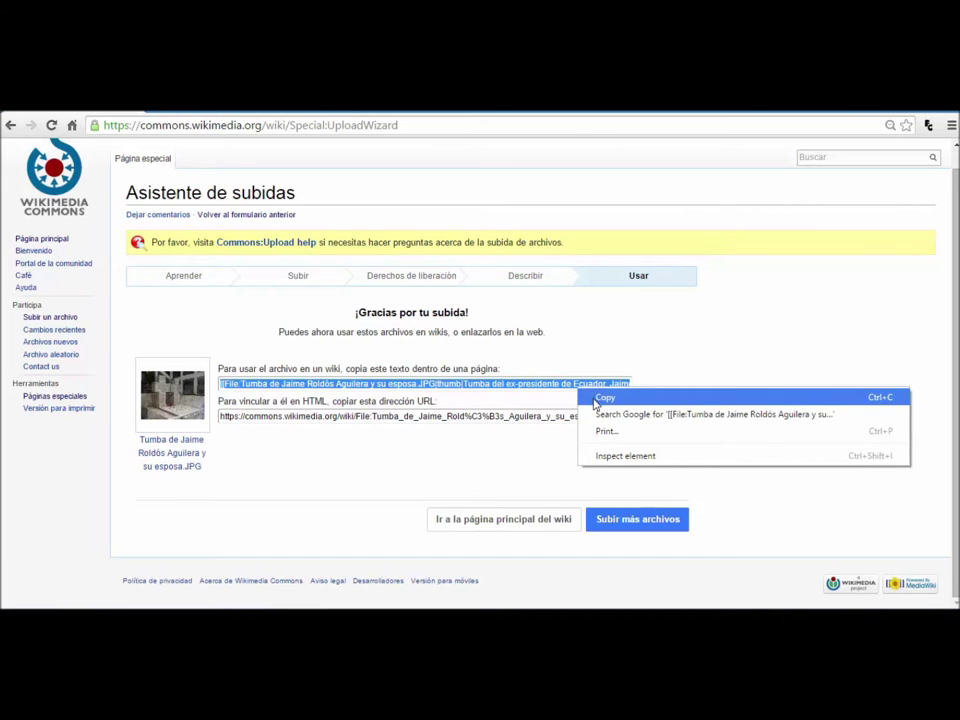
{"action": "left_click", "coordinate": [590, 398]}
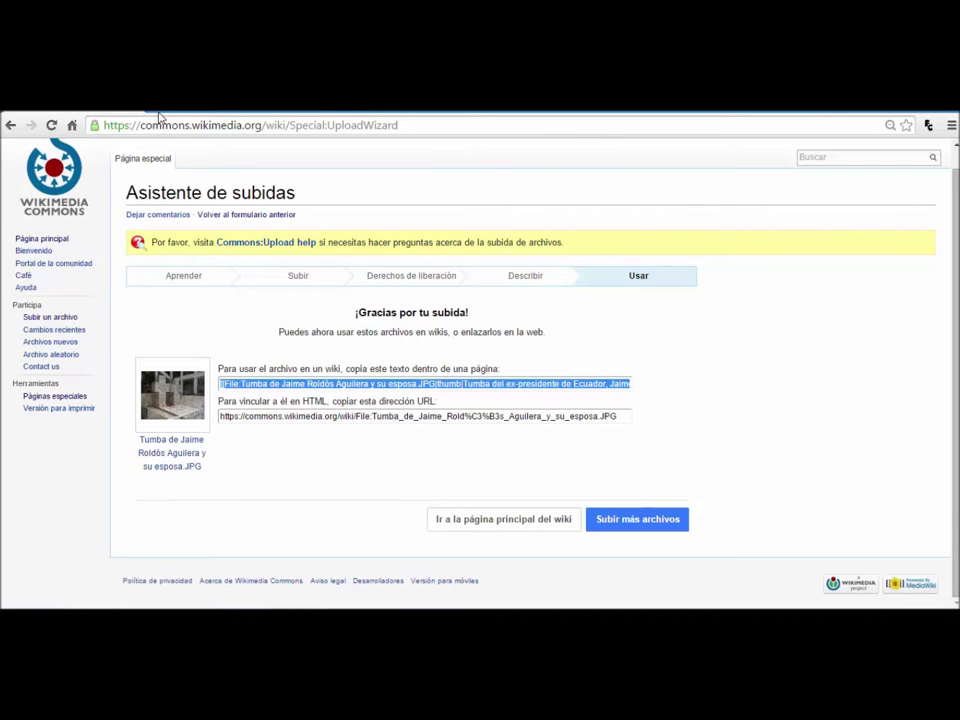
Step: In a new tab, load es.wikipedia.org/wiki/Jaime Roldós Aguilera
{"action": "key", "text": "ctrl+t"}
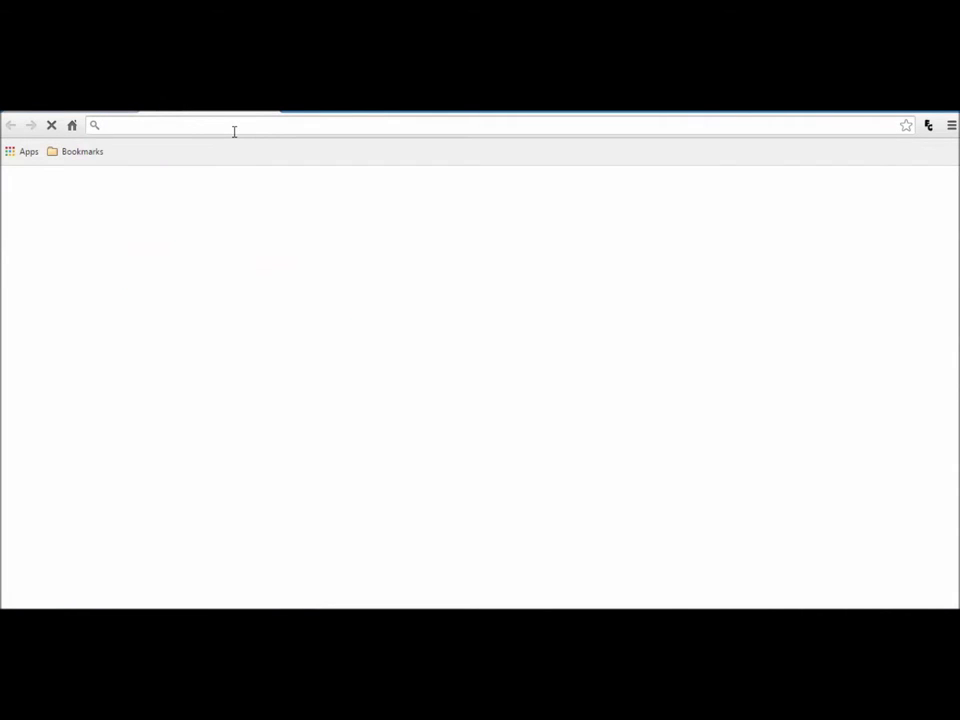
{"action": "type", "text": "es.wikipedi"}
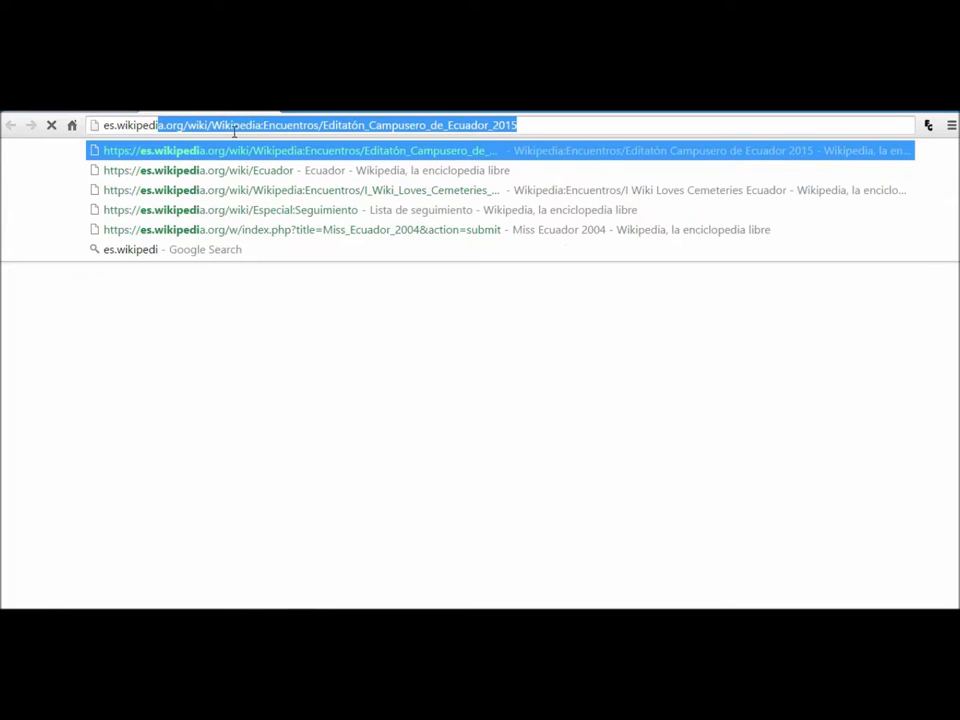
{"action": "type", "text": "aorg"}
{"action": "key", "text": "BackSpace"}
{"action": "key", "text": "BackSpace"}
{"action": "key", "text": "BackSpace"}
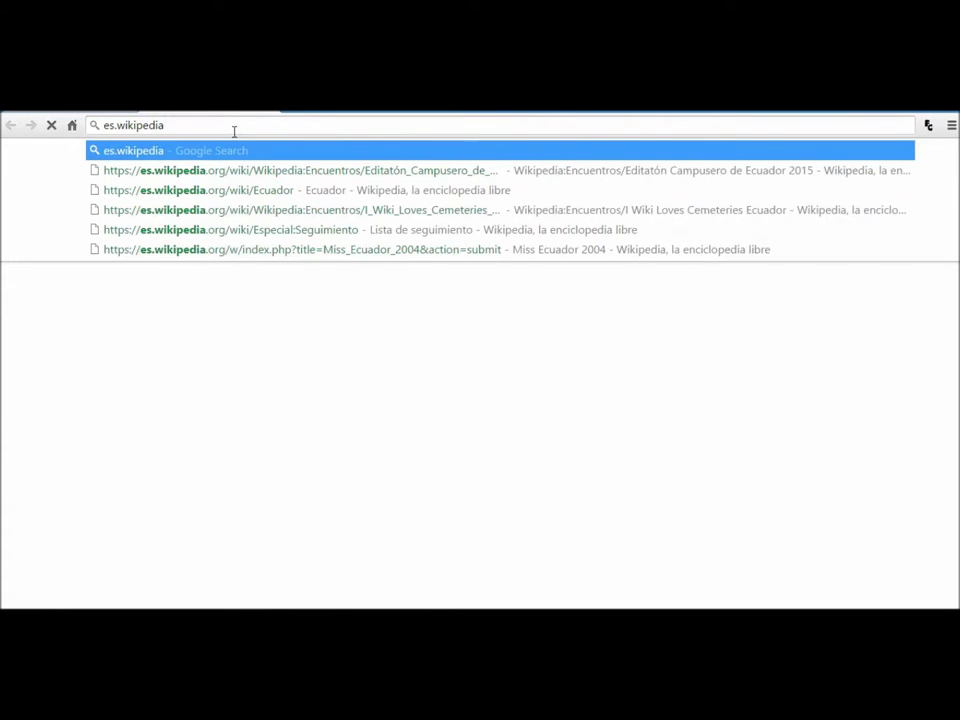
{"action": "type", "text": ".org/w"}
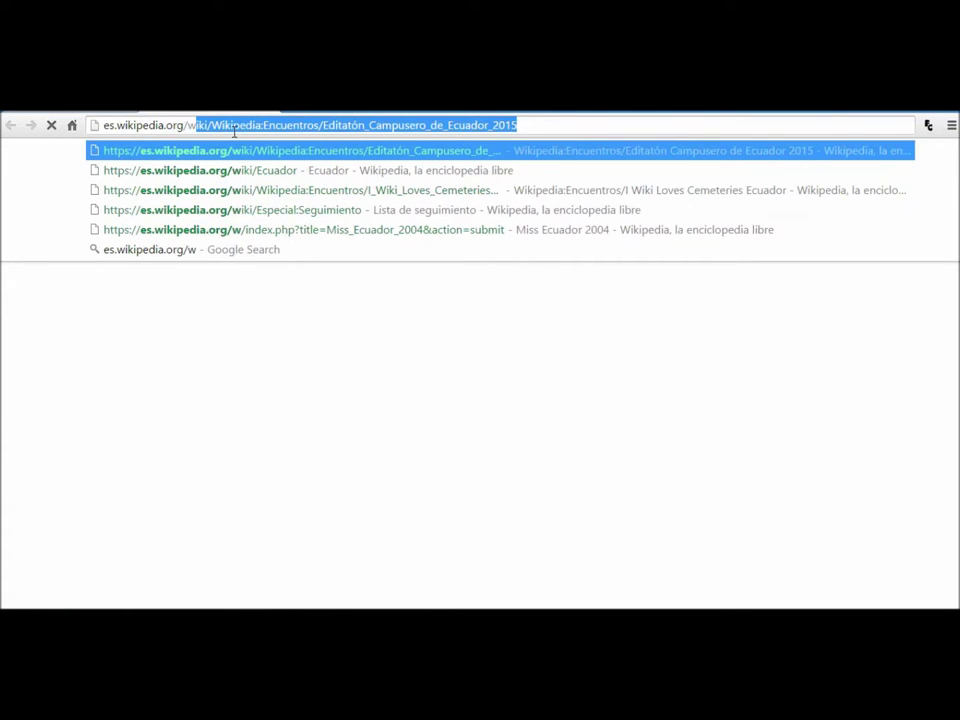
{"action": "type", "text": "iki/Jaim"}
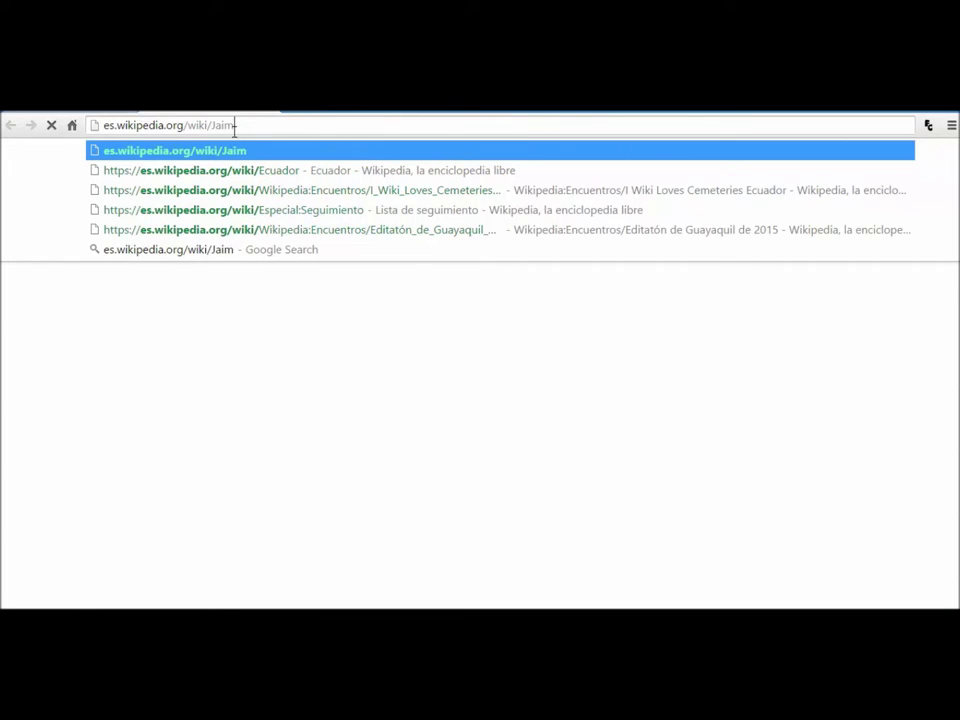
{"action": "type", "text": "e Roldós Aguilera"}
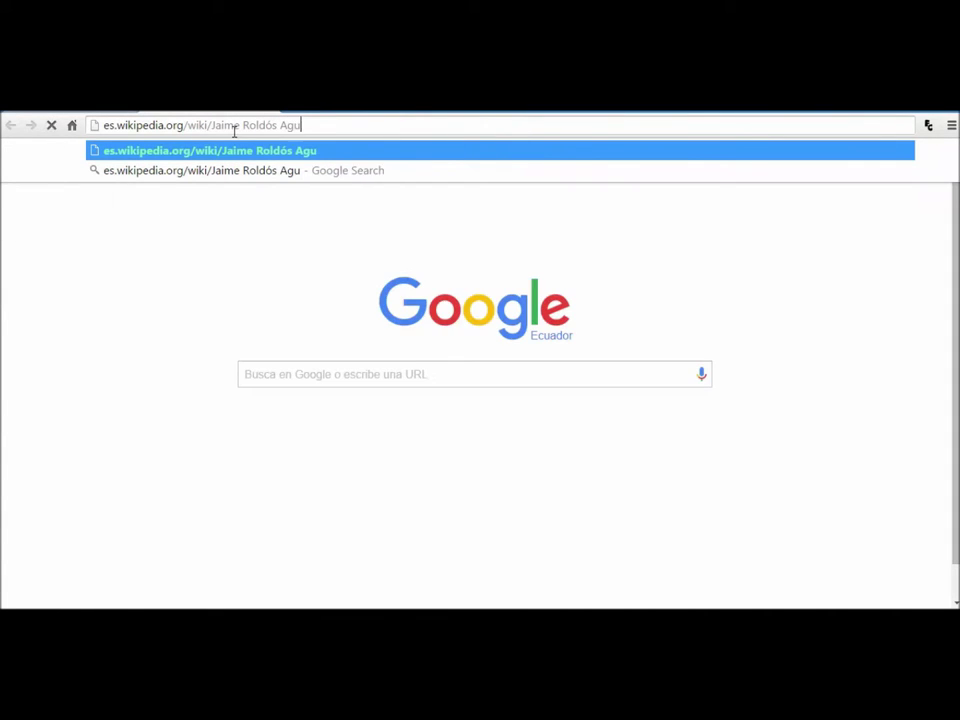
{"action": "key", "text": "Return"}
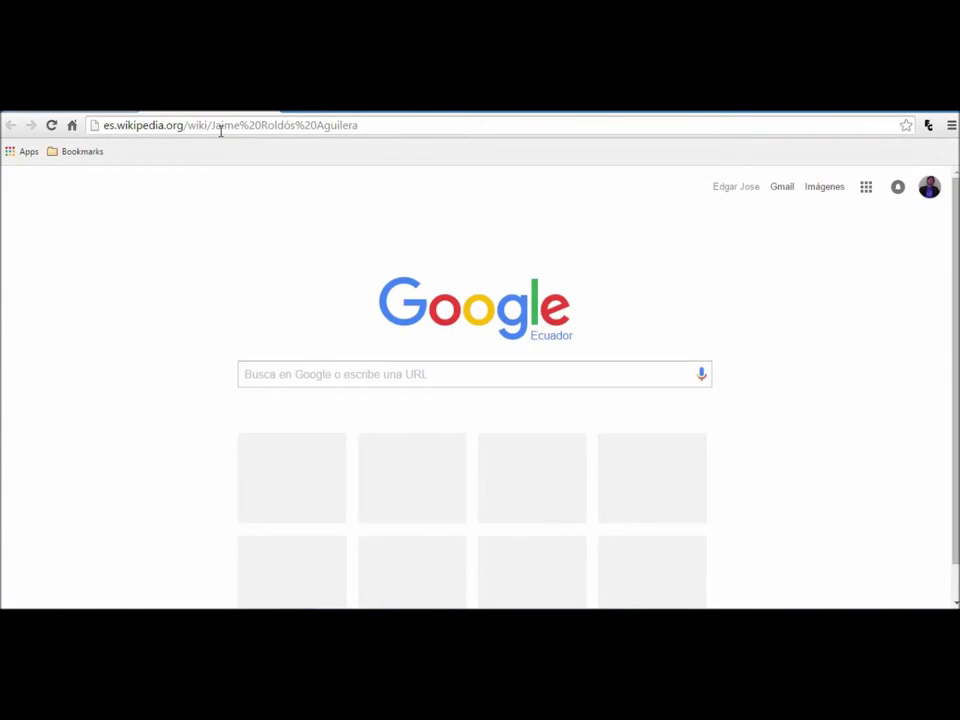
{"action": "left_click_drag", "start_coordinate": [211, 128], "coordinate": [388, 139]}
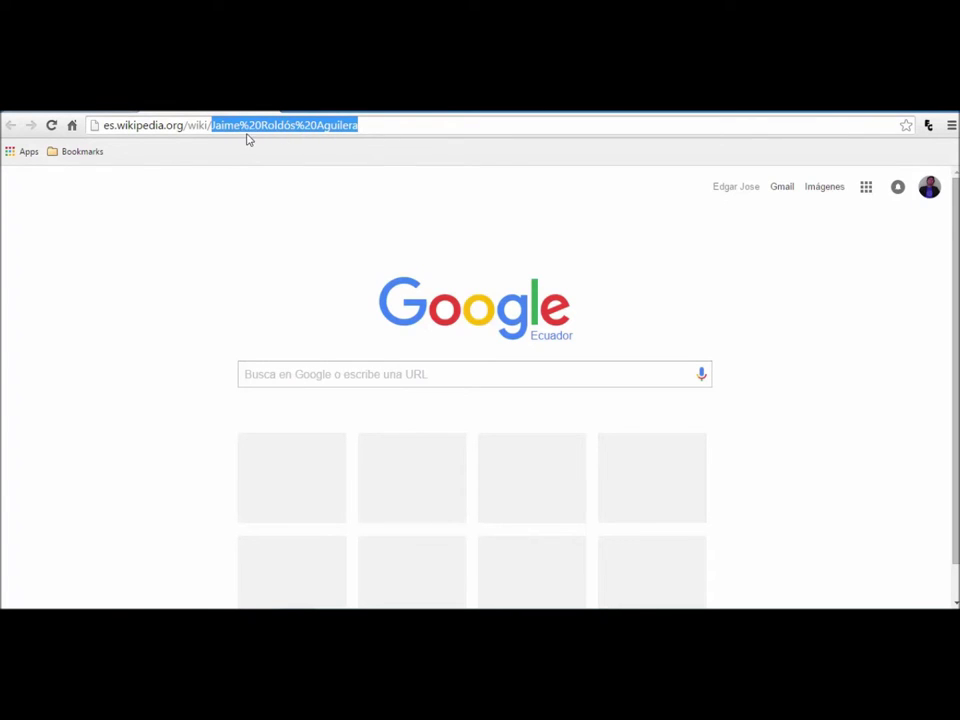
{"action": "key", "text": "Return"}
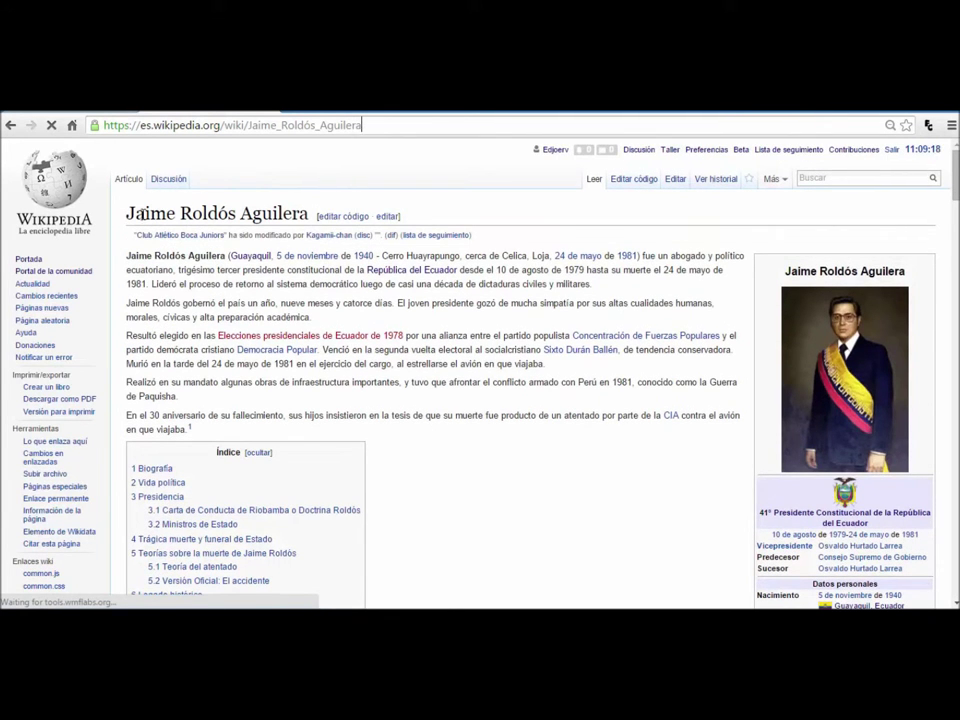
Step: Scroll to the 'Trágica muerte y funeral de Estado' heading and open its source editor
{"action": "scroll", "coordinate": [894, 219], "scroll_direction": "down", "scroll_amount": 5}
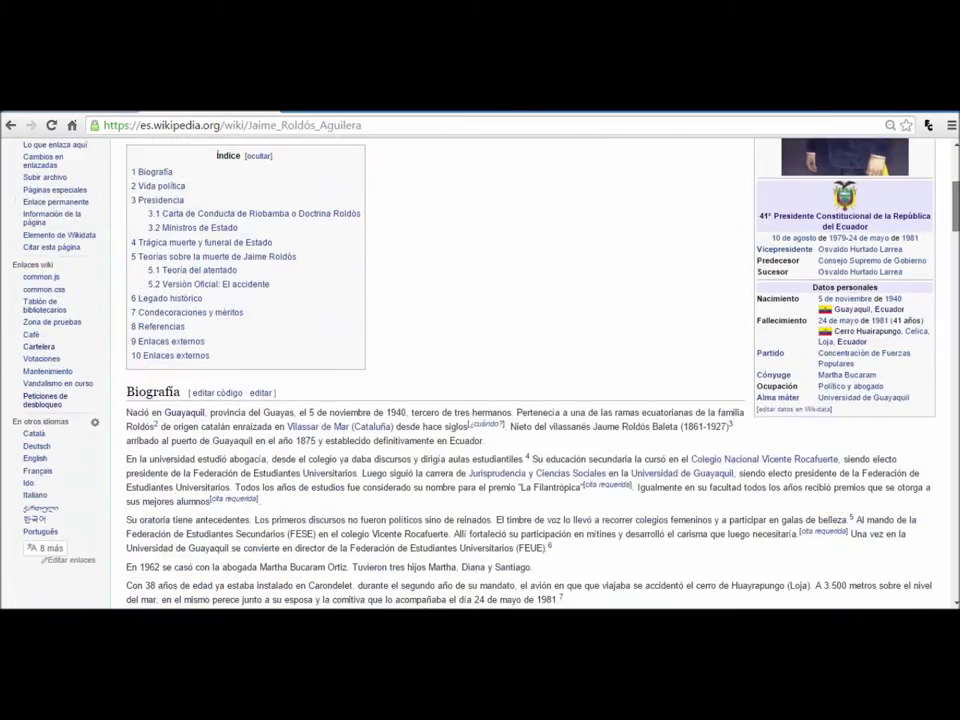
{"action": "scroll", "coordinate": [530, 375], "scroll_direction": "down", "scroll_amount": 5}
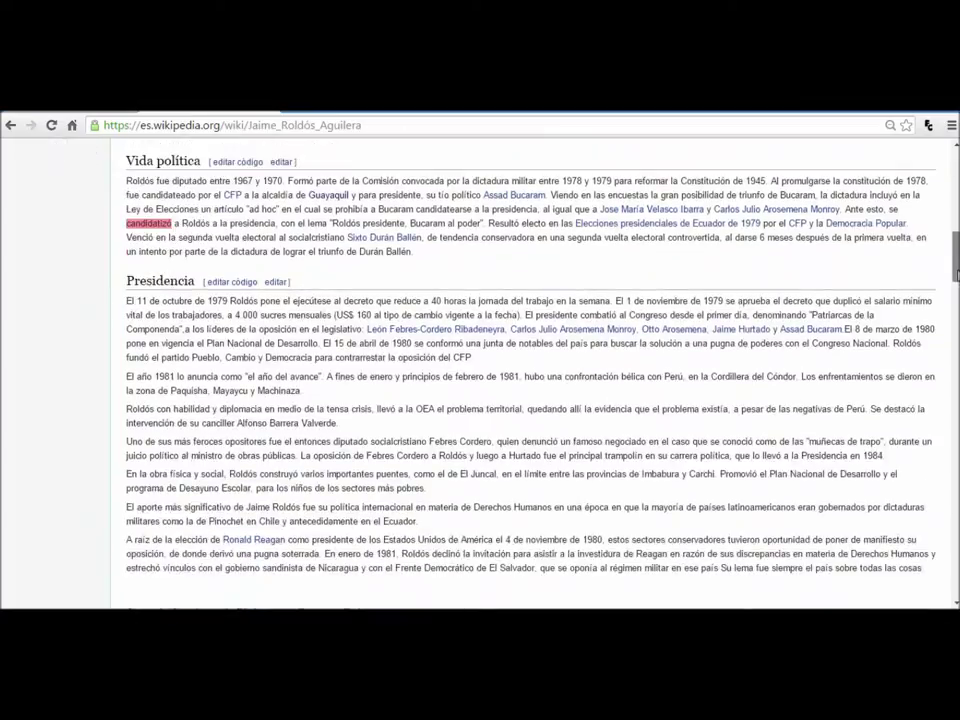
{"action": "left_click_drag", "start_coordinate": [957, 290], "coordinate": [953, 400]}
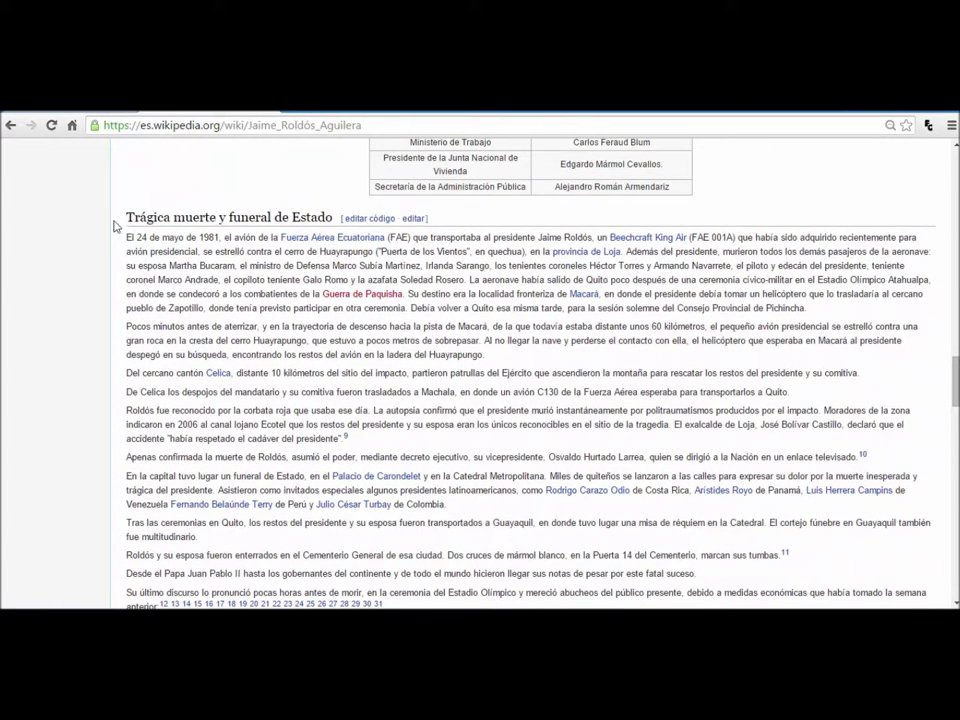
{"action": "left_click_drag", "start_coordinate": [130, 216], "coordinate": [334, 217]}
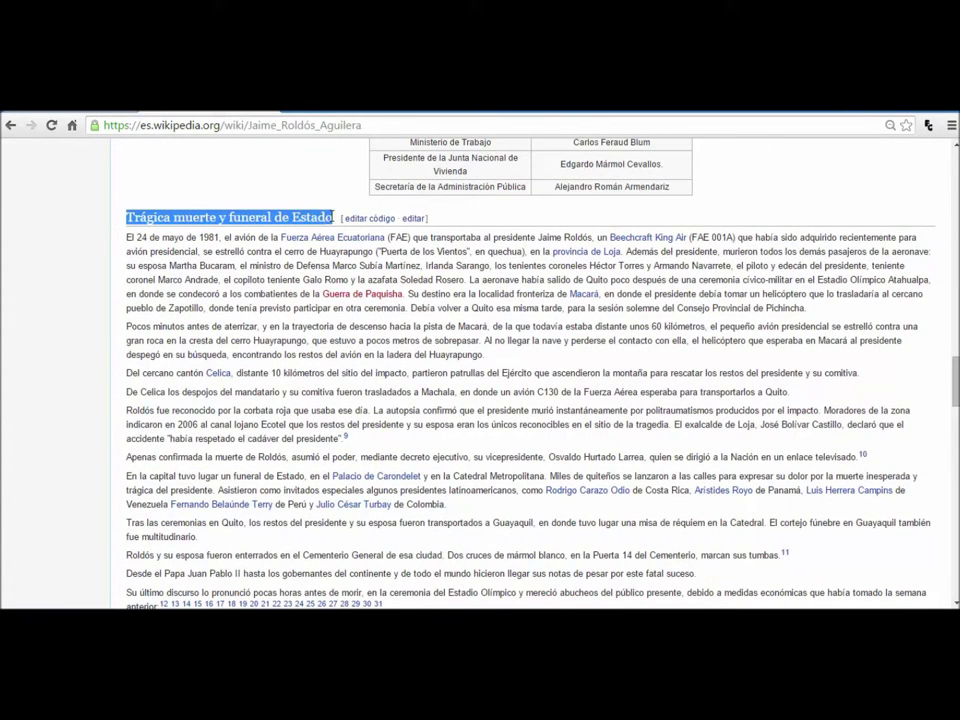
{"action": "left_click", "coordinate": [232, 258]}
{"action": "left_click", "coordinate": [366, 220]}
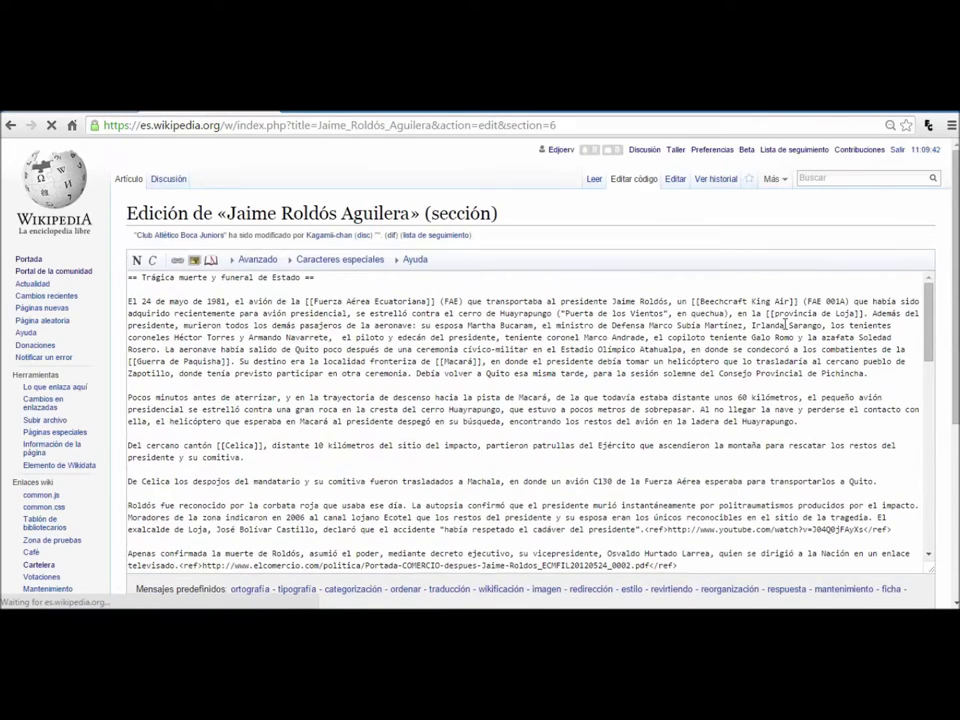
Step: Scroll past the Guayaquil funeral paragraph and select the sentence 'Roldós y su esposa fueron enterrados…'
{"action": "scroll", "coordinate": [928, 335], "scroll_direction": "down", "scroll_amount": 2}
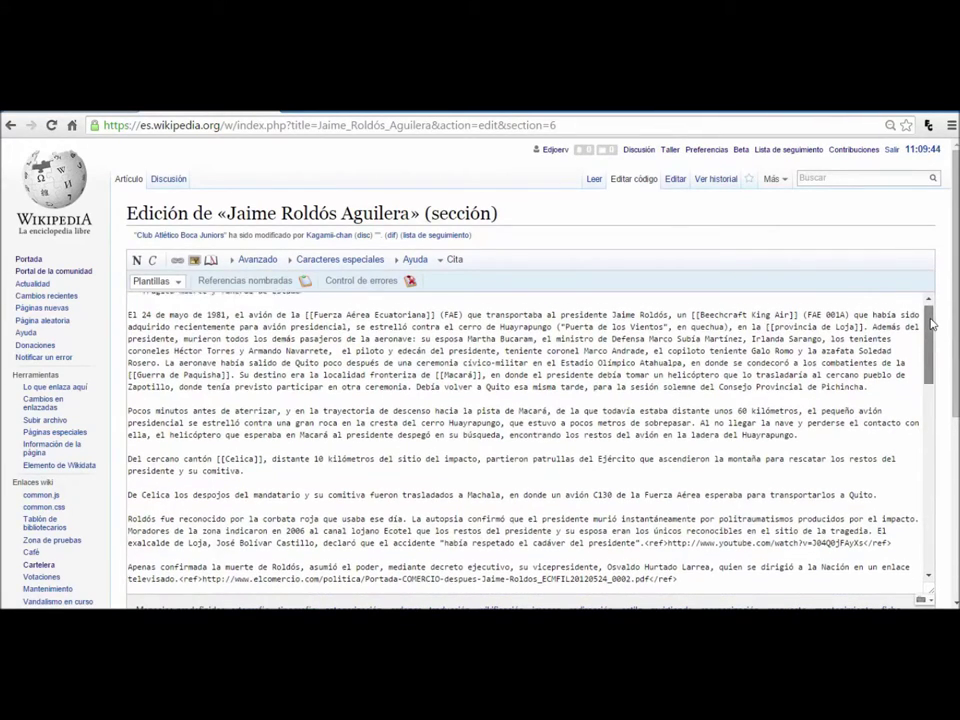
{"action": "left_click_drag", "start_coordinate": [931, 343], "coordinate": [927, 391]}
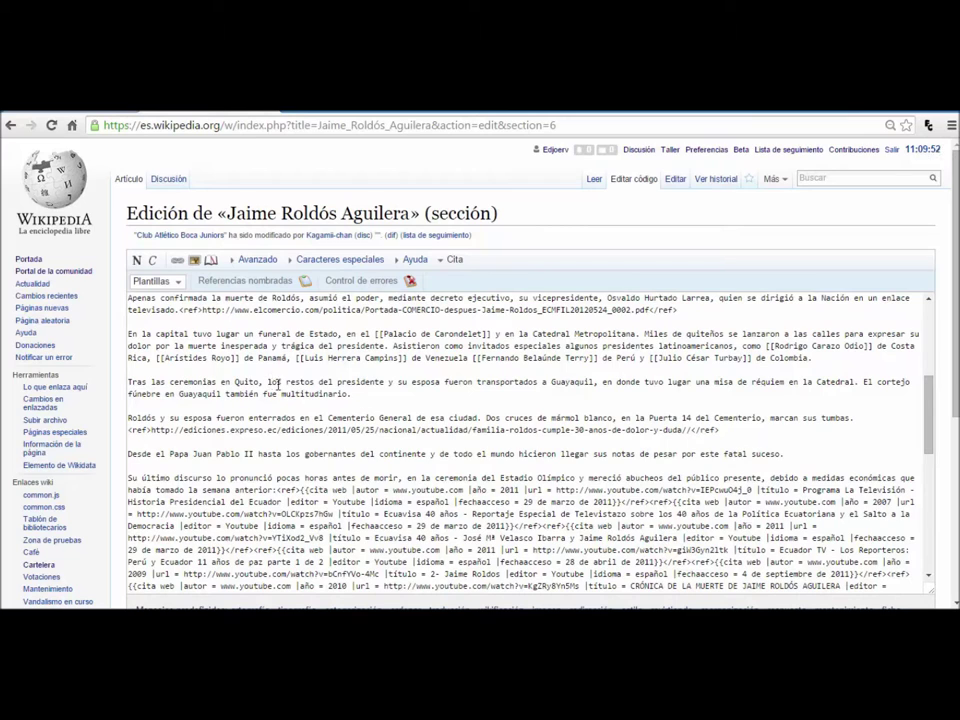
{"action": "left_click_drag", "start_coordinate": [352, 394], "coordinate": [114, 378]}
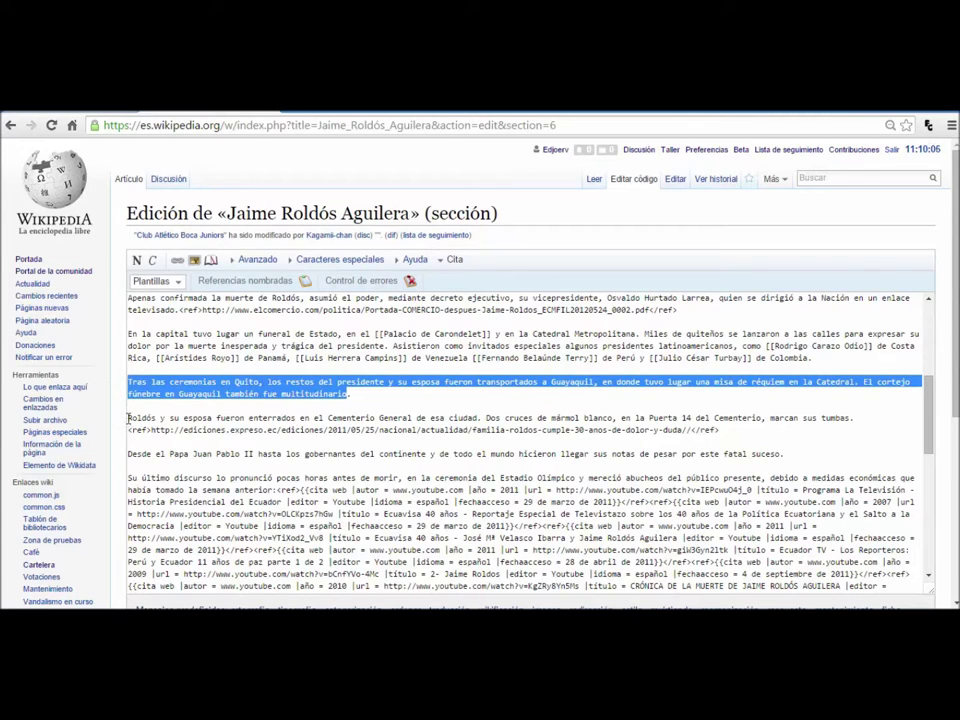
{"action": "left_click_drag", "start_coordinate": [130, 420], "coordinate": [485, 419]}
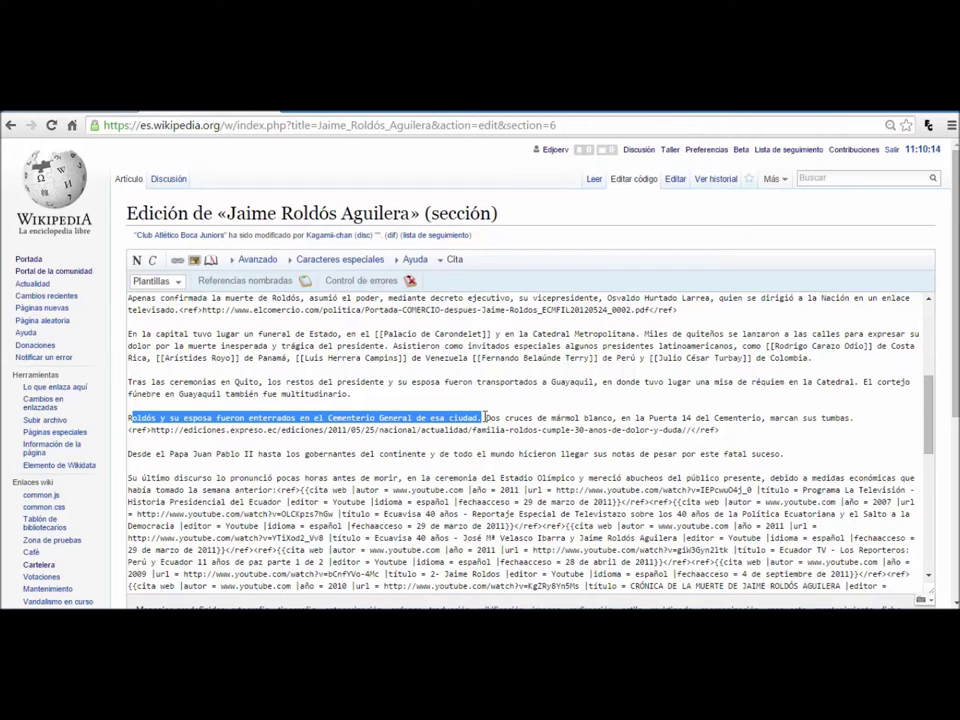
Step: Paste the tomb photo's [[File:…]] code before the burial sentence, on its own line
{"action": "key", "text": "Left"}
{"action": "type", "text": "[[File:Tumba de Jaime Roldós Aguilera y su esposa.JPG|thumb|Tumba del ex-presidente de Ecuador, Jaime Roldós Aguilera y su esposa, Martha Bucaram, en el Cementerio Patrimonial de Guayaquil.]]"}
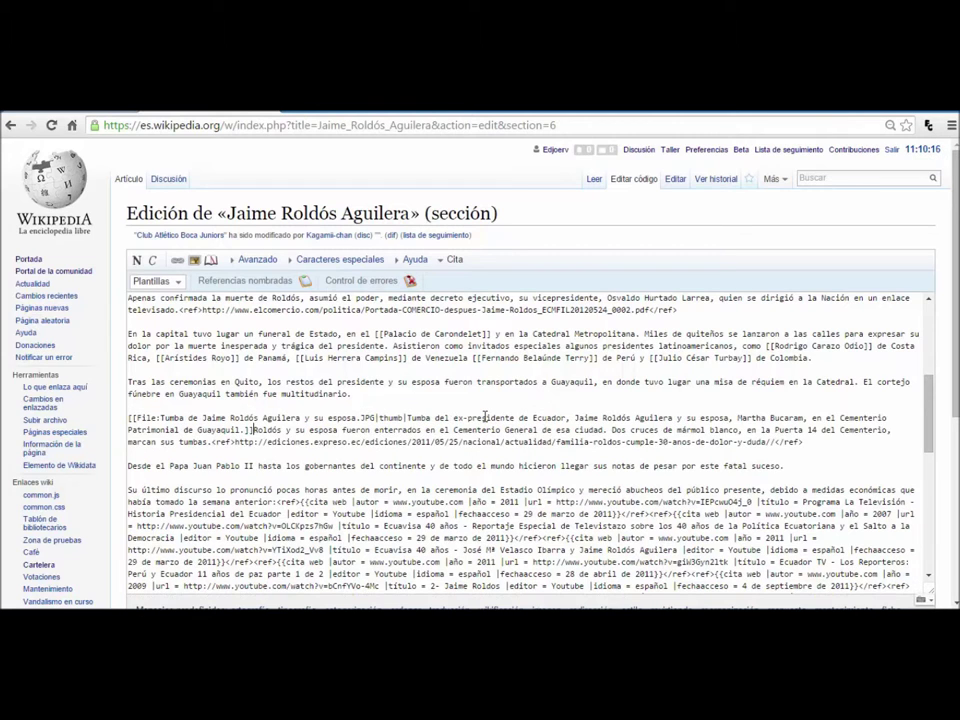
{"action": "key", "text": "Return"}
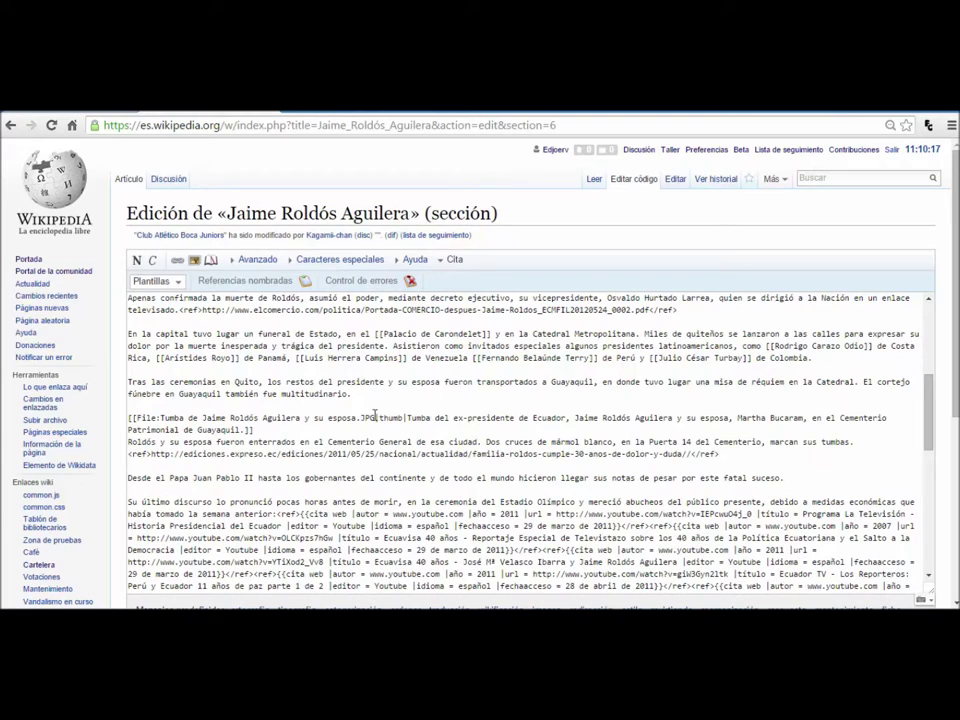
Step: Select the file name and the word 'thumb' within the pasted code
{"action": "left_click_drag", "start_coordinate": [137, 418], "coordinate": [379, 418]}
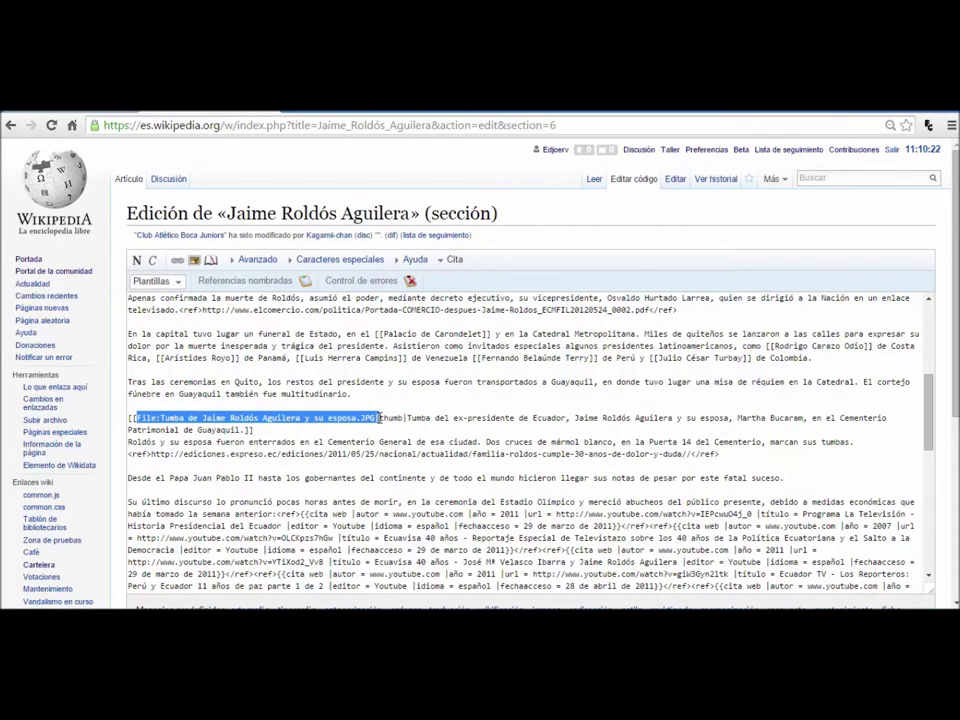
{"action": "left_click", "coordinate": [376, 418]}
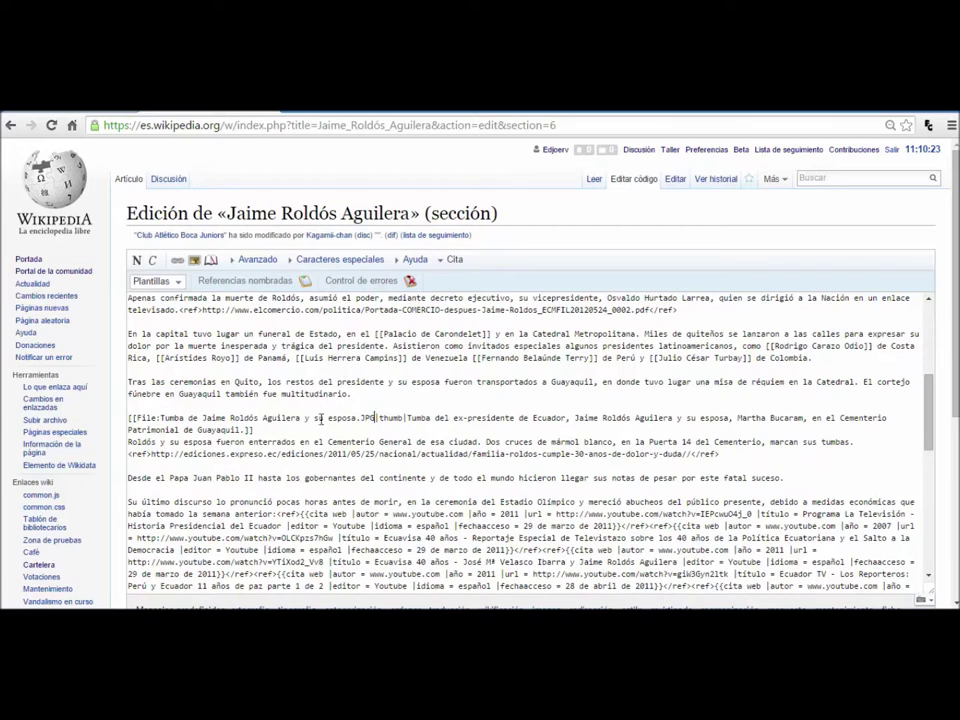
{"action": "key", "text": "shift+Right"}
{"action": "key", "text": "shift+Right"}
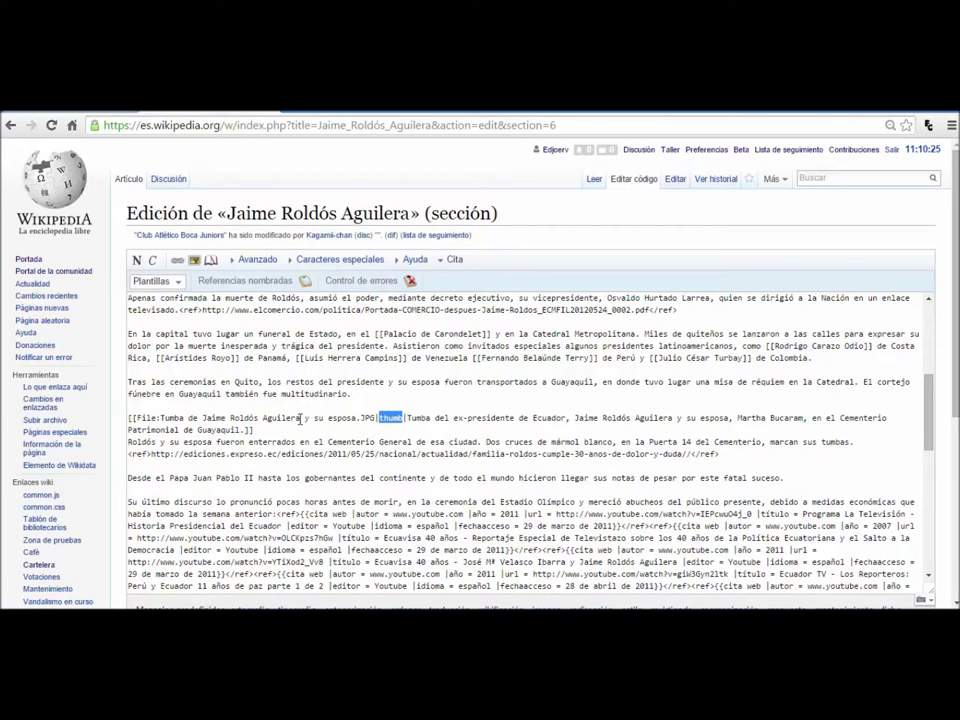